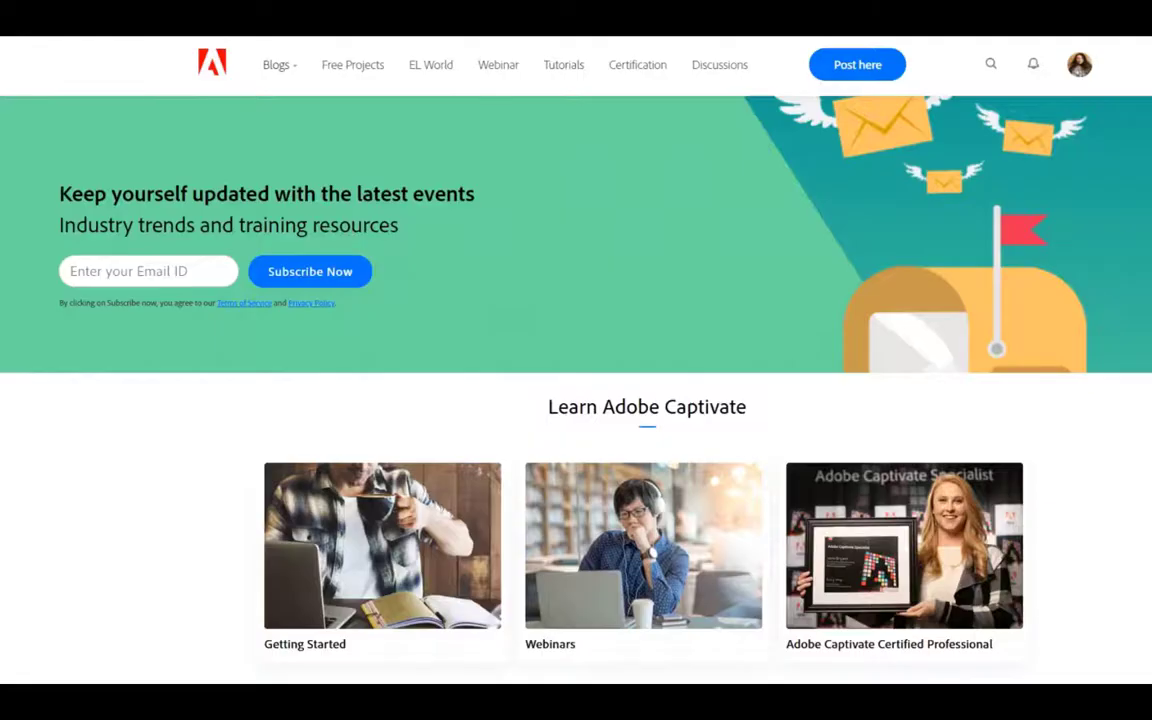
Scroll through the TechSmith website's home page.
scroll(576, 400, "down", 3)
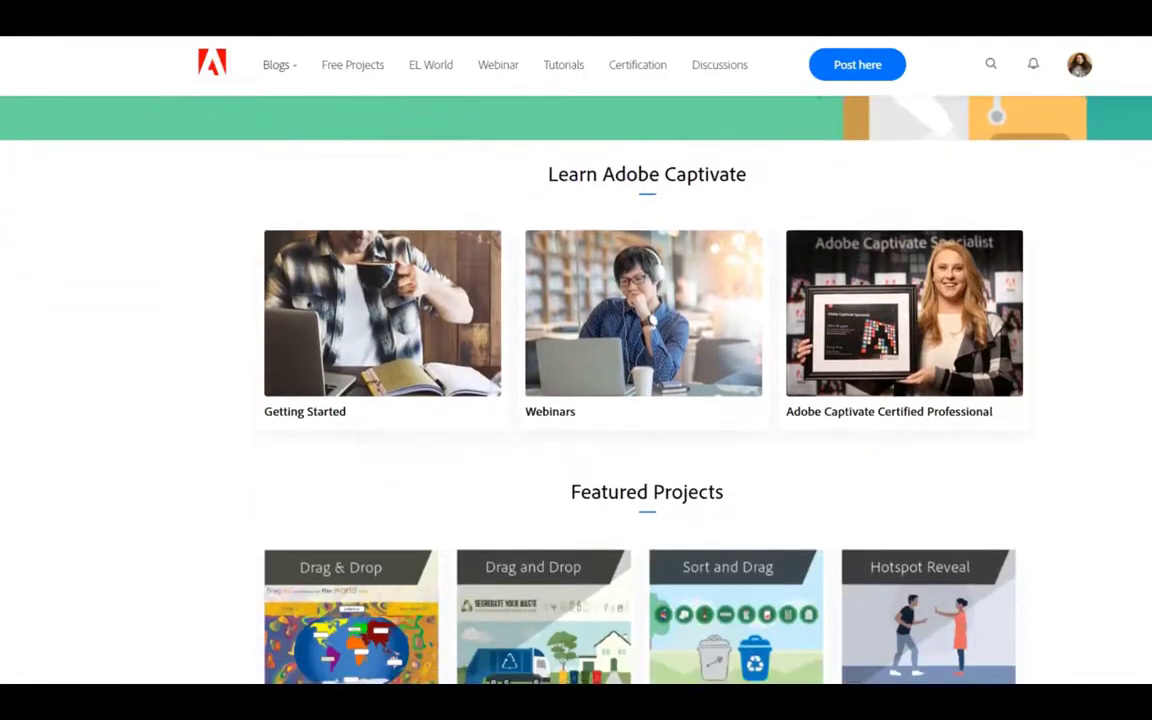
scroll(576, 400, "down", 1)
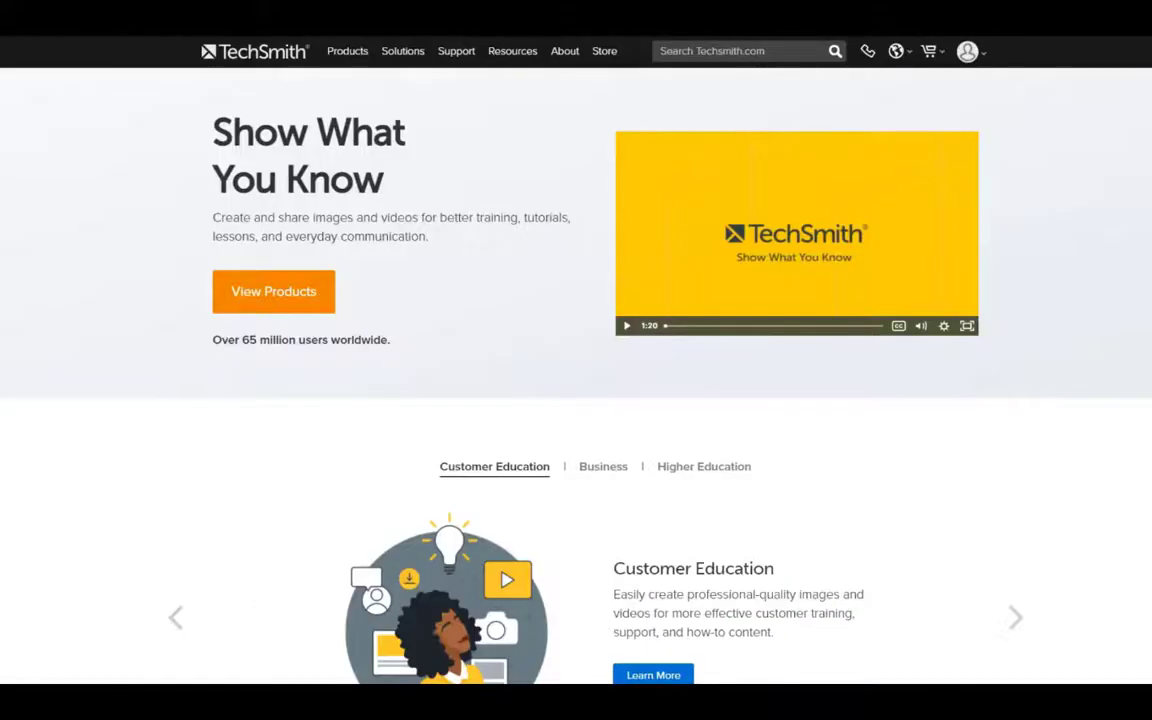
scroll(576, 400, "down", 3)
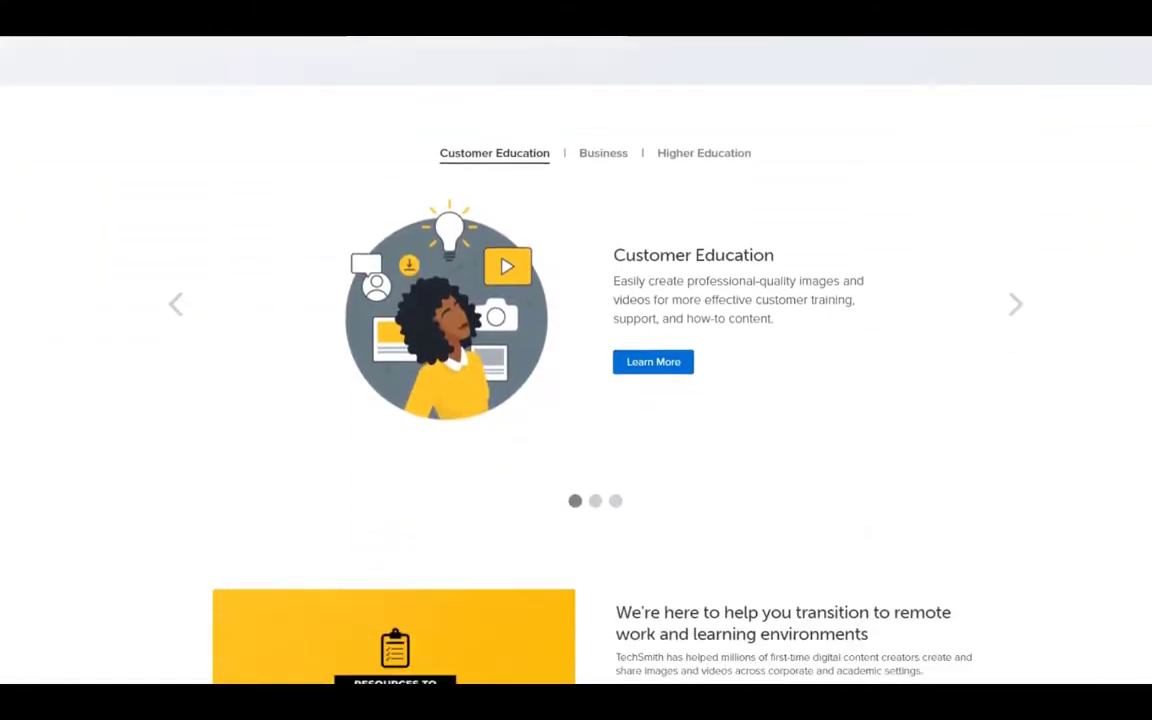
scroll(576, 400, "down", 3)
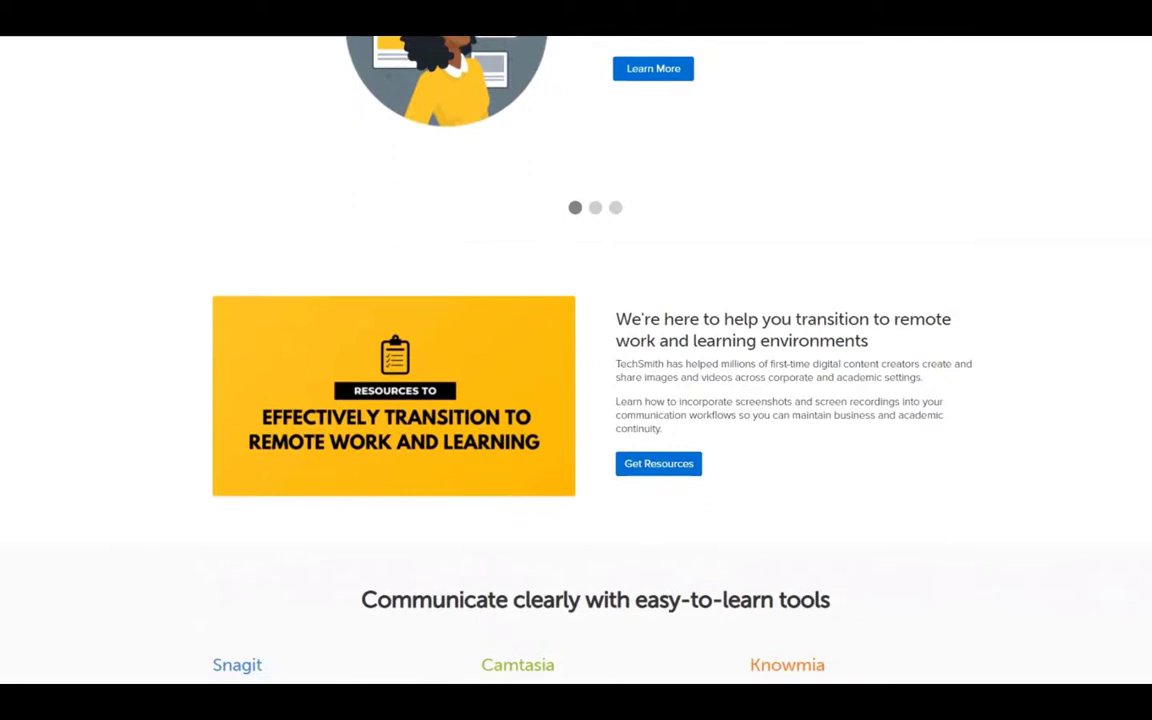
scroll(576, 400, "down", 3)
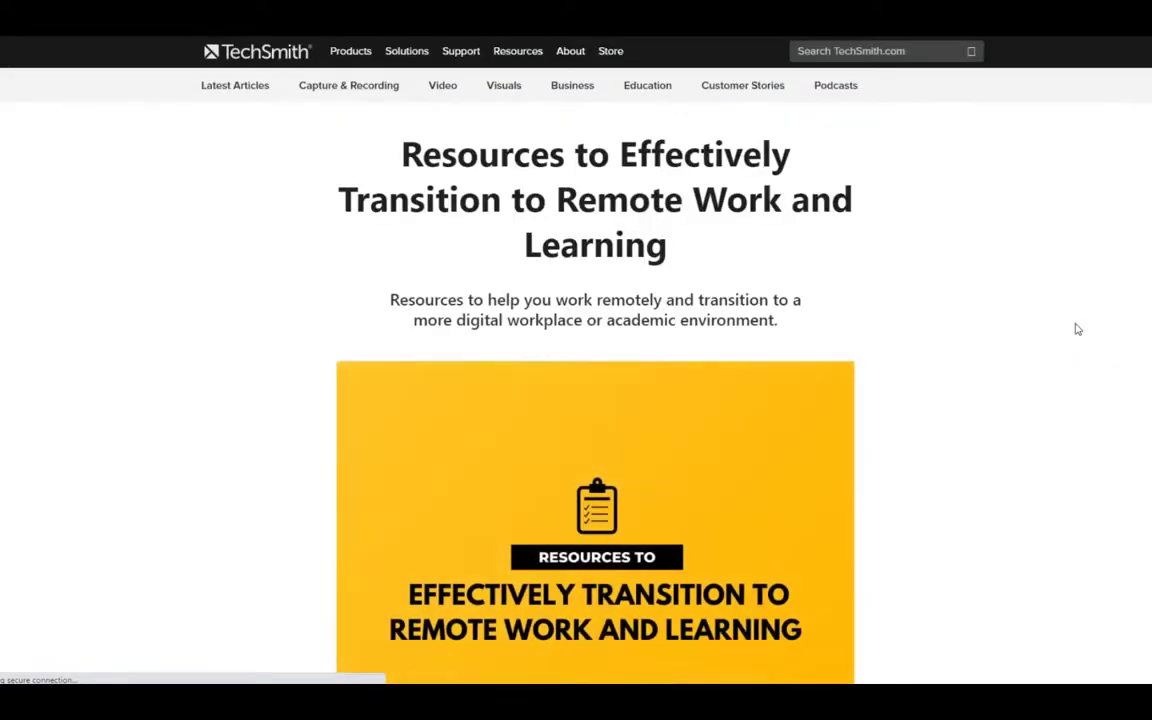
scroll(1077, 329, "down", 1)
scroll(1077, 329, "down", 4)
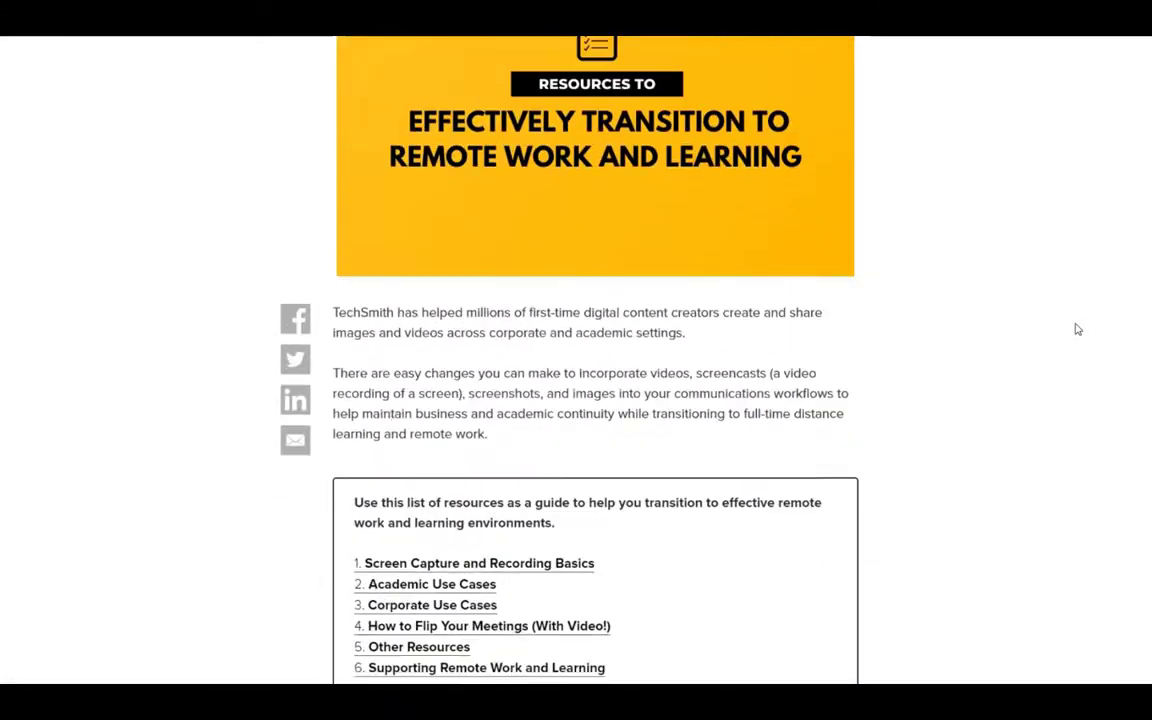
scroll(1077, 329, "up", 1)
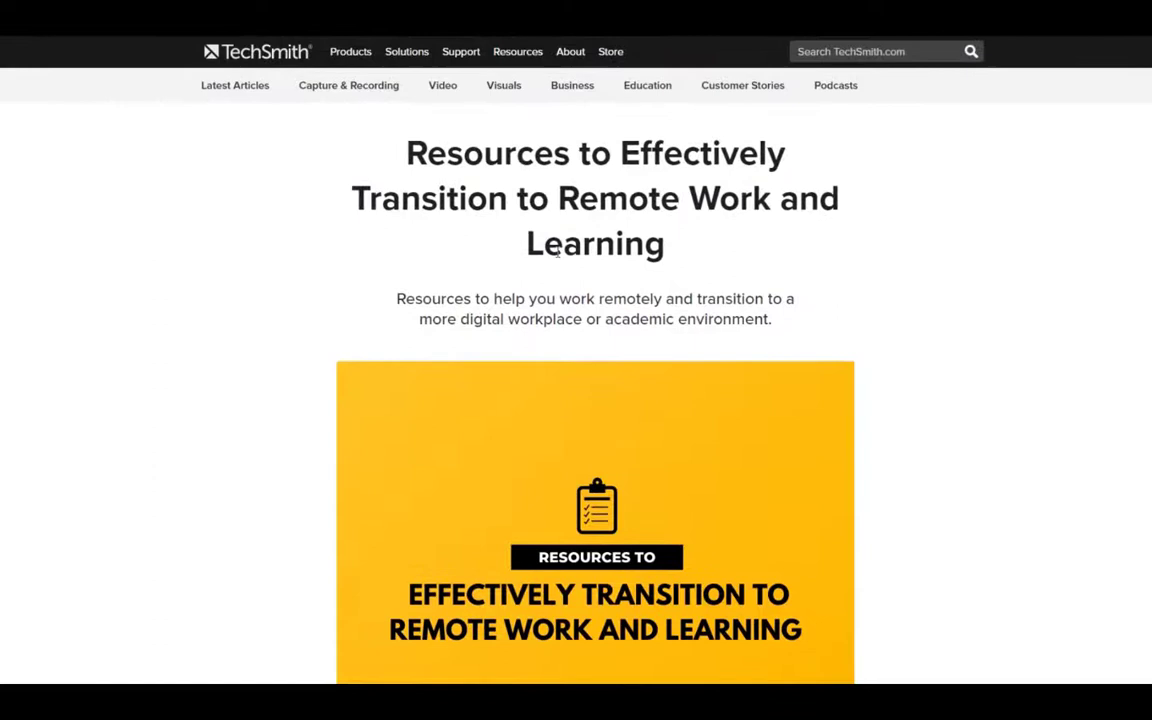
Open TechSmith Academy from the Resources menu and scroll the Camtasia and Snagit certification page.
mouse_move(460, 60)
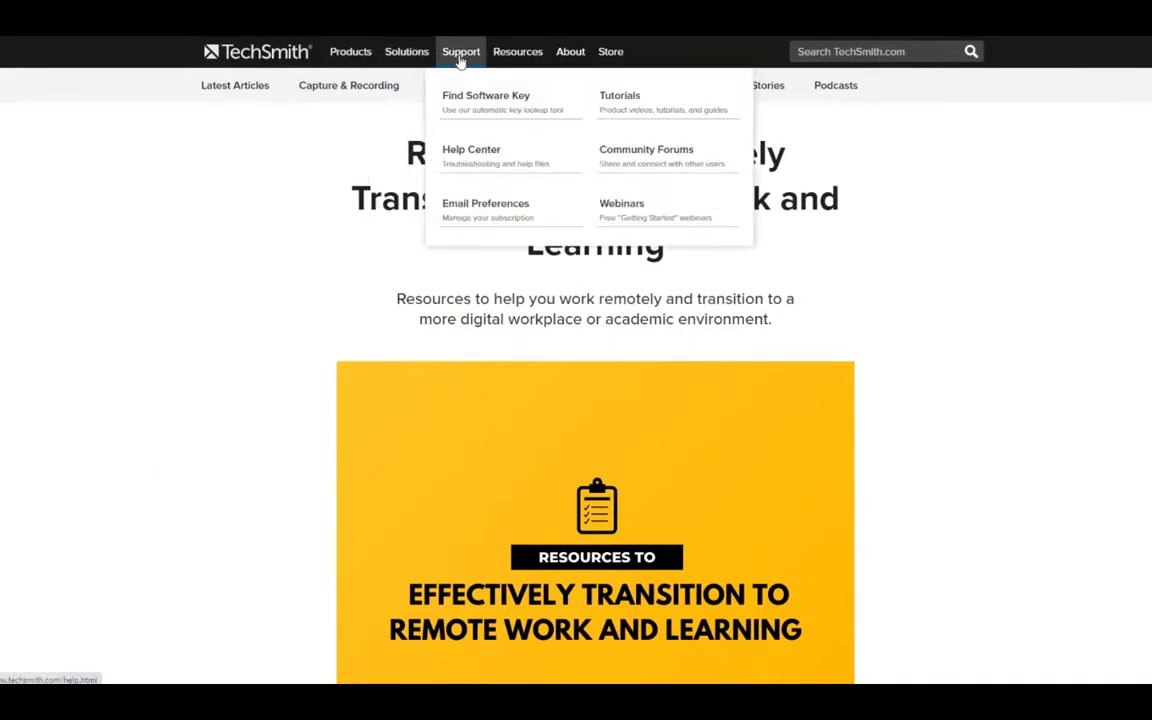
mouse_move(518, 60)
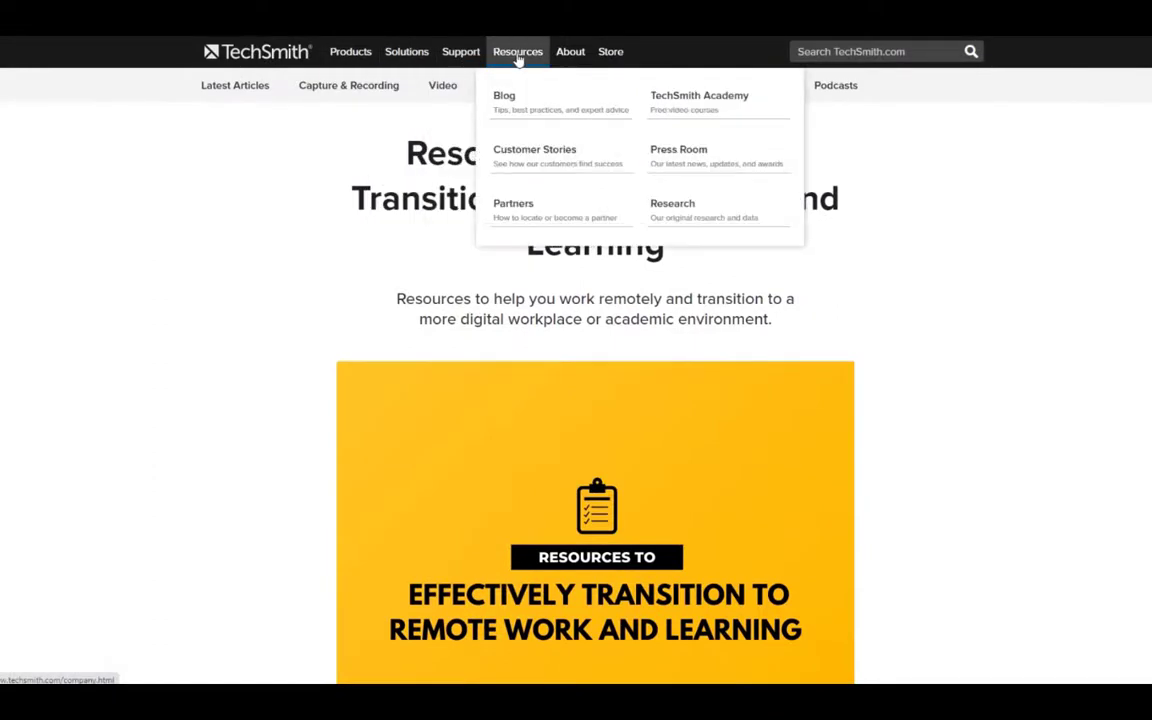
left_click(737, 118)
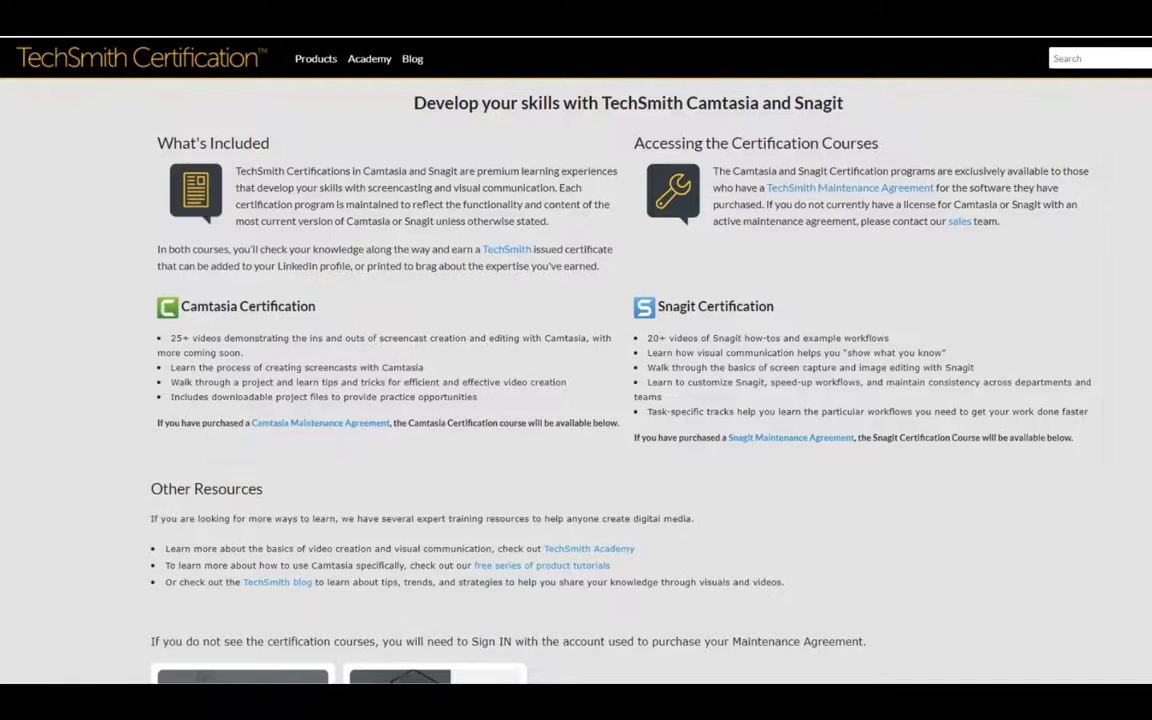
scroll(576, 380, "down", 1)
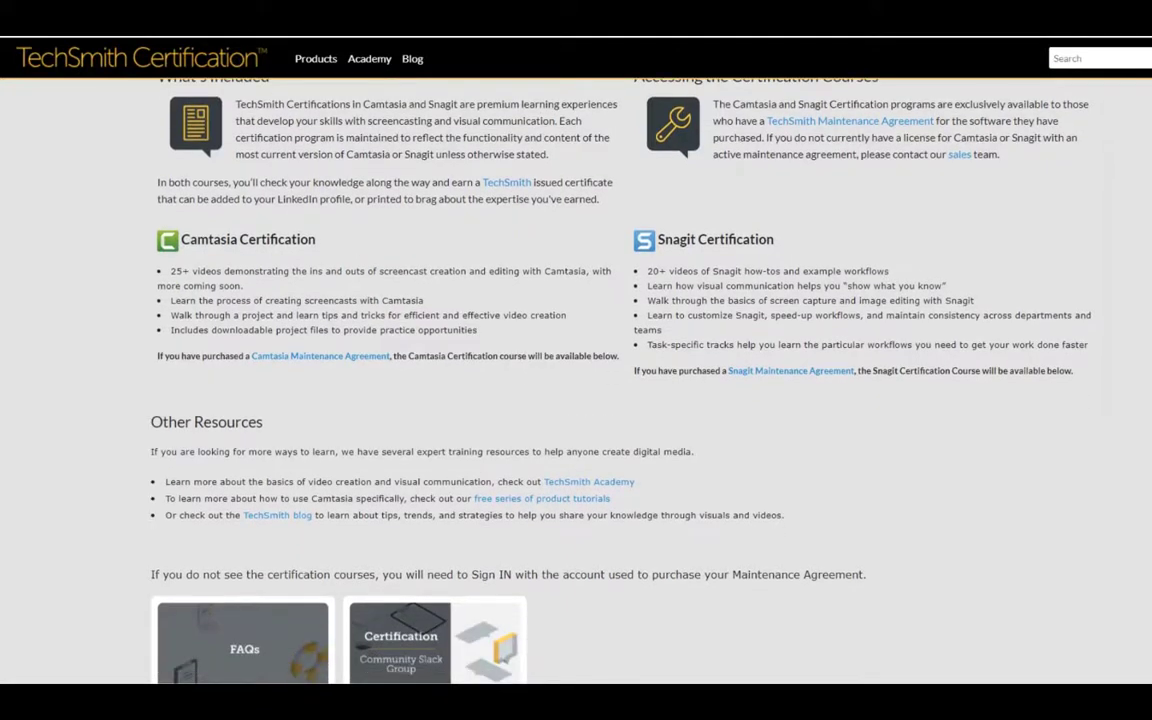
scroll(576, 380, "down", 1)
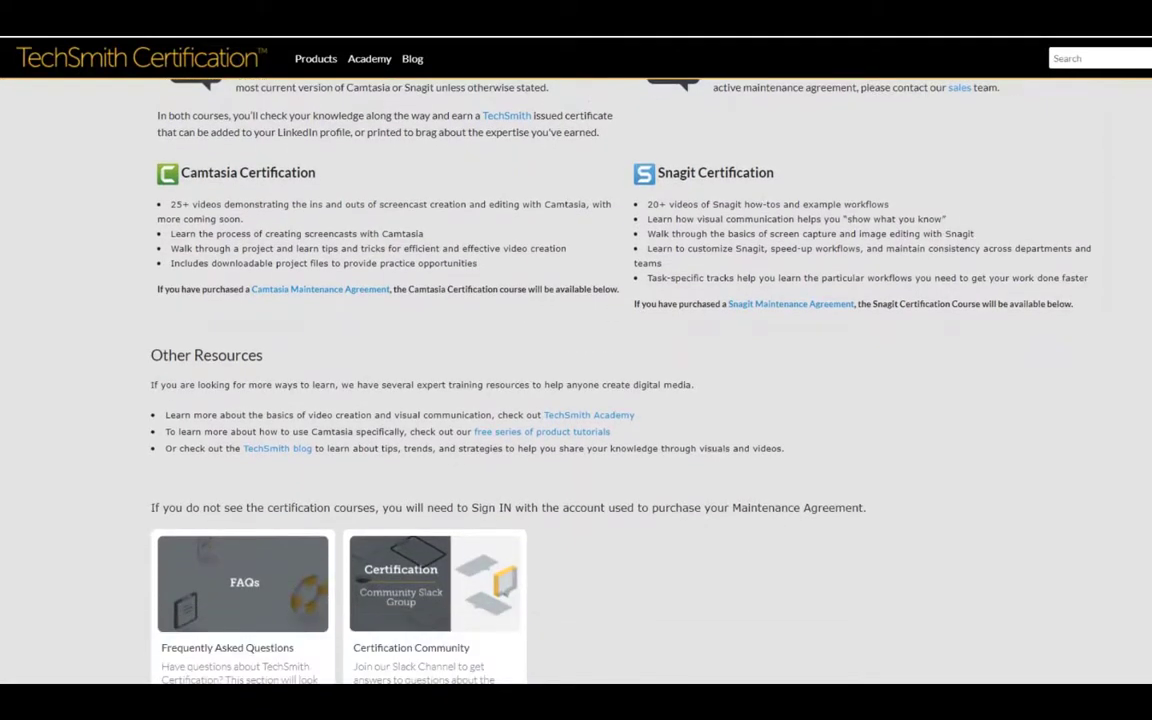
scroll(576, 380, "down", 1)
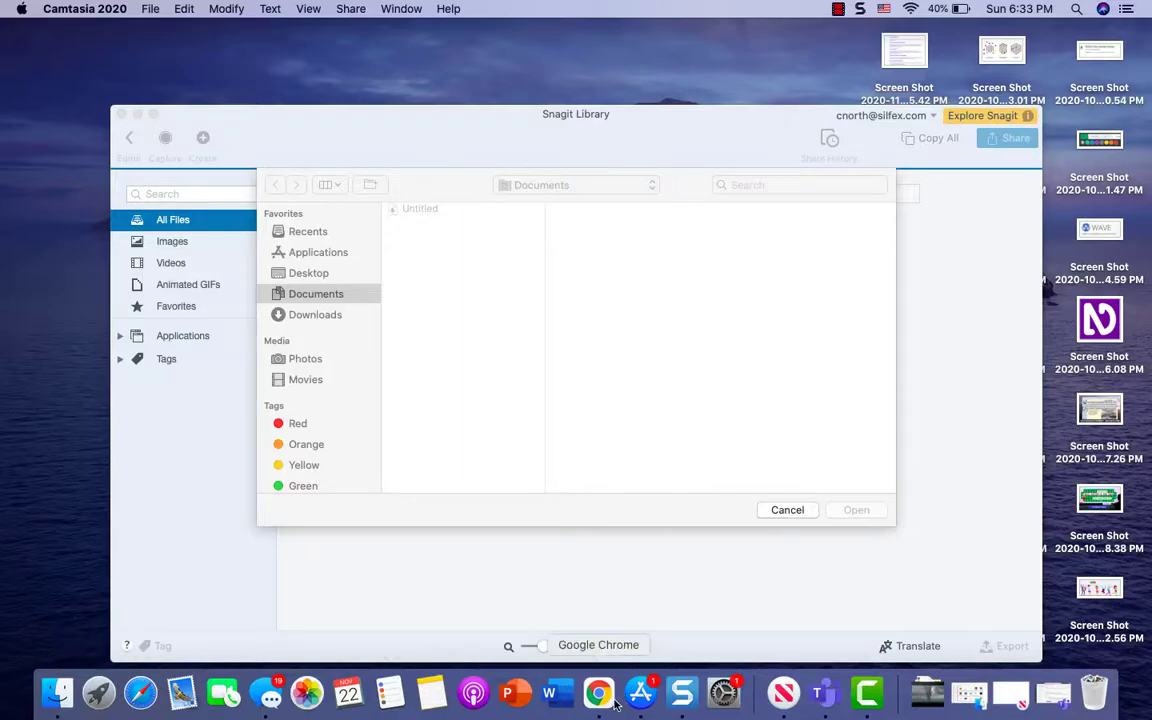
Return to the Disaster Preparedness course preview in Chrome and go back to its cover page.
left_click(598, 692)
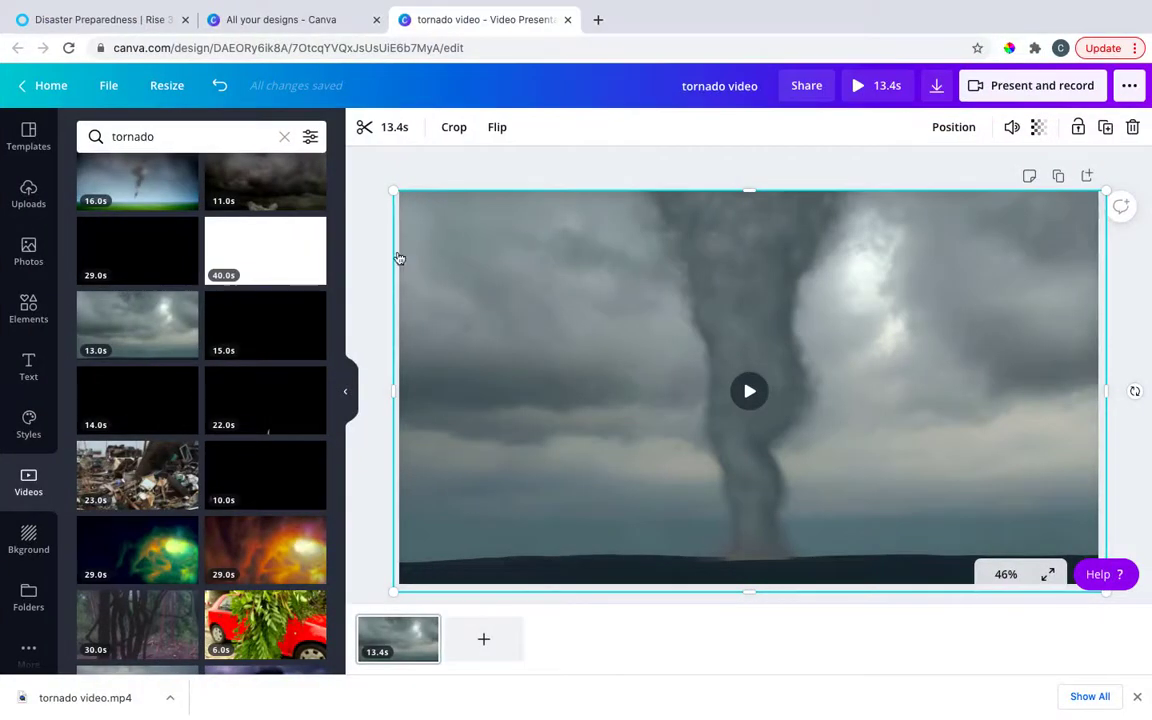
left_click(88, 18)
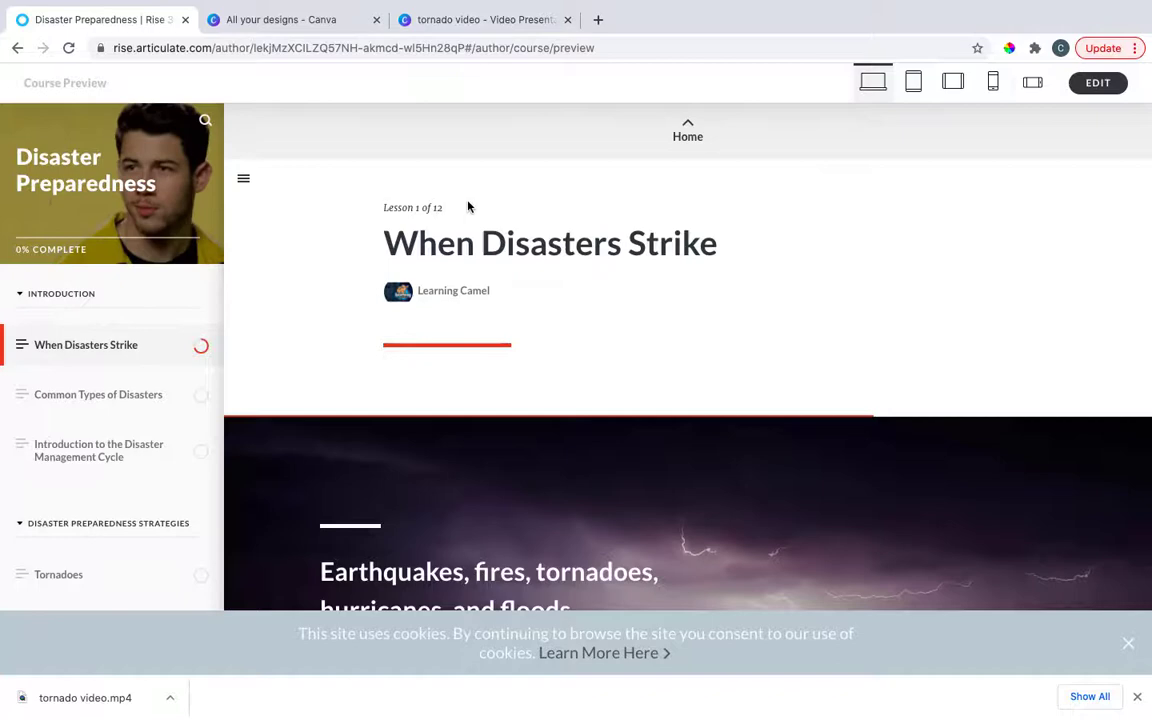
left_click(16, 49)
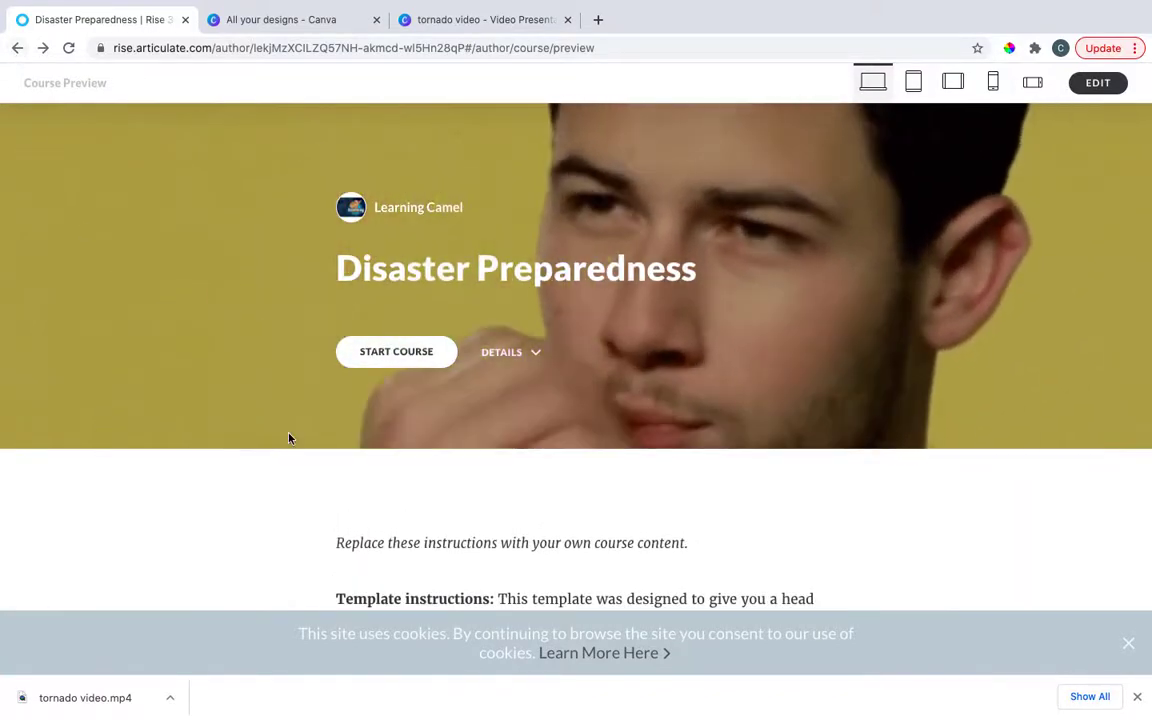
scroll(501, 548, "down", 1)
scroll(470, 490, "up", 1)
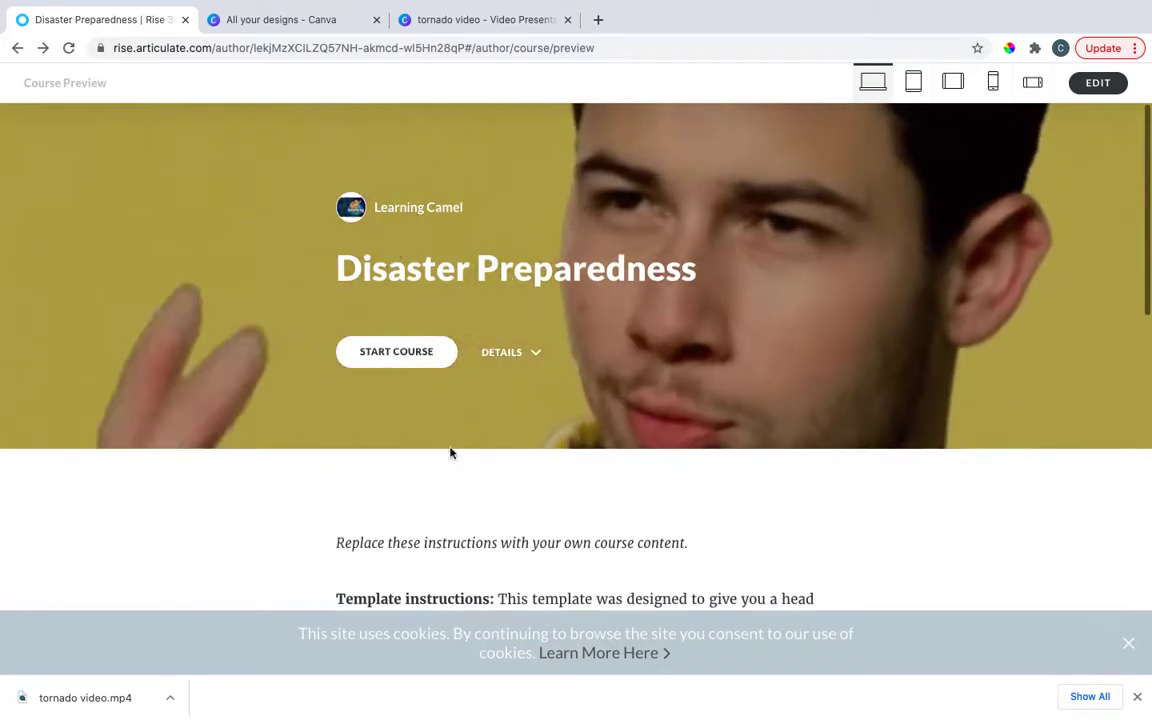
Start the course, scroll the When Disasters Strike lesson, then check the Snagit Library.
left_click(393, 351)
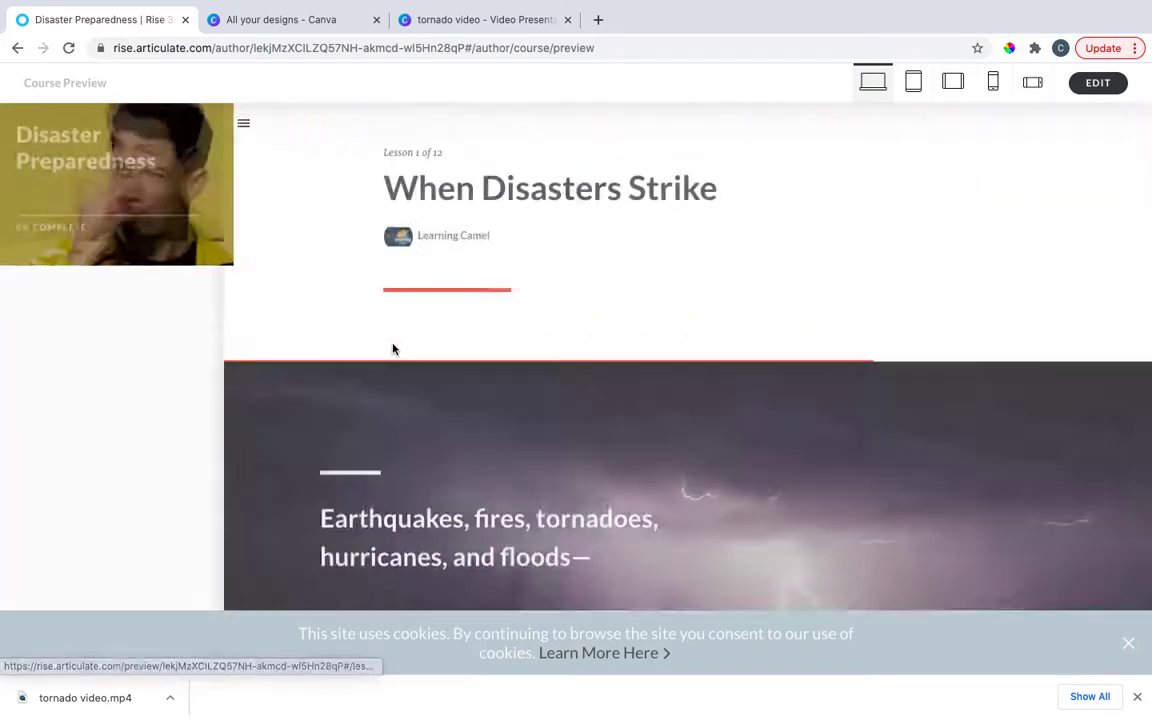
scroll(399, 481, "down", 5)
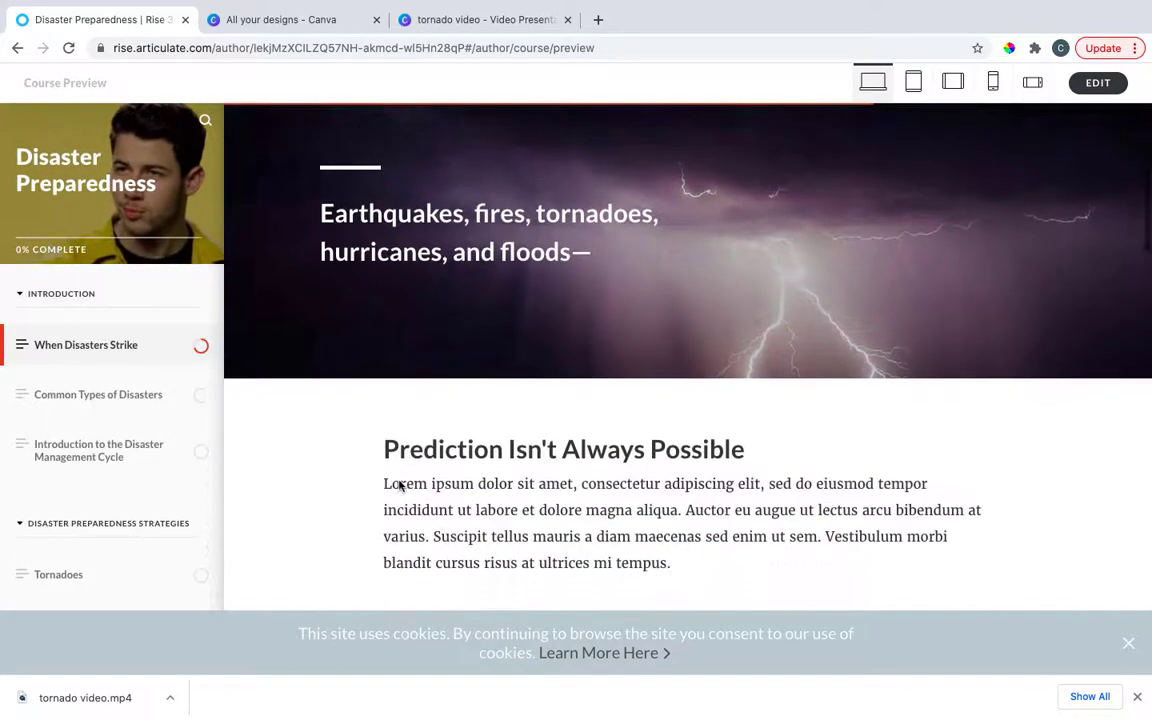
scroll(399, 481, "down", 4)
scroll(388, 458, "up", 6)
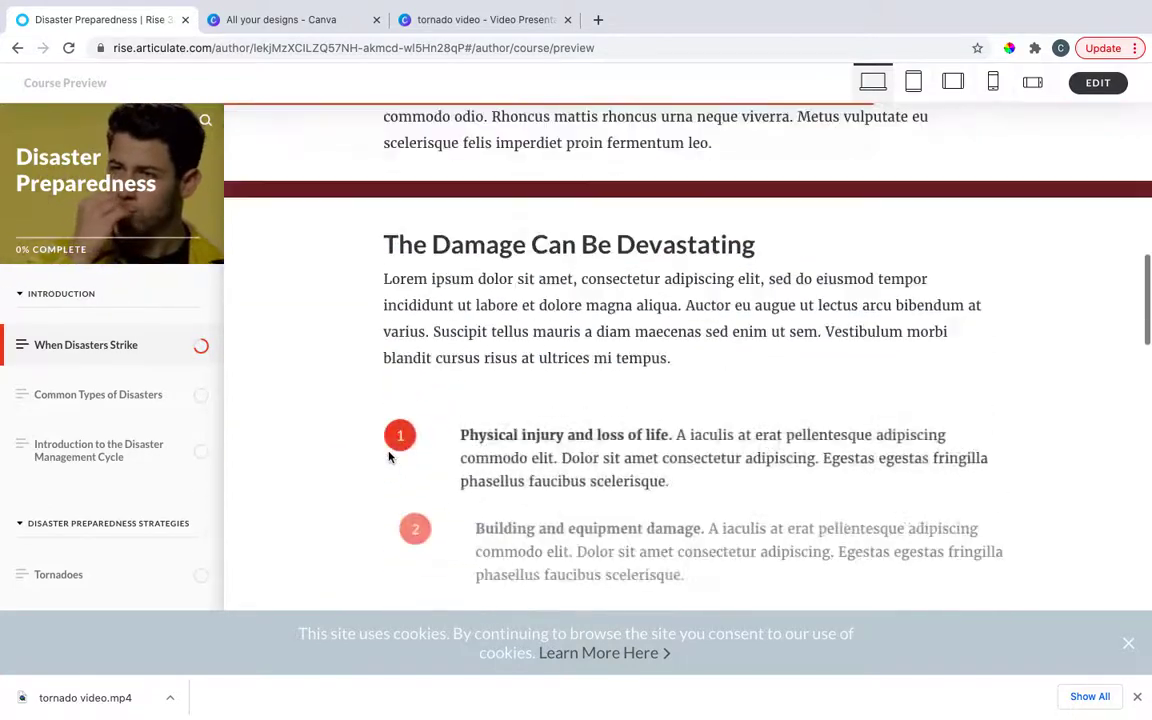
scroll(388, 458, "up", 3)
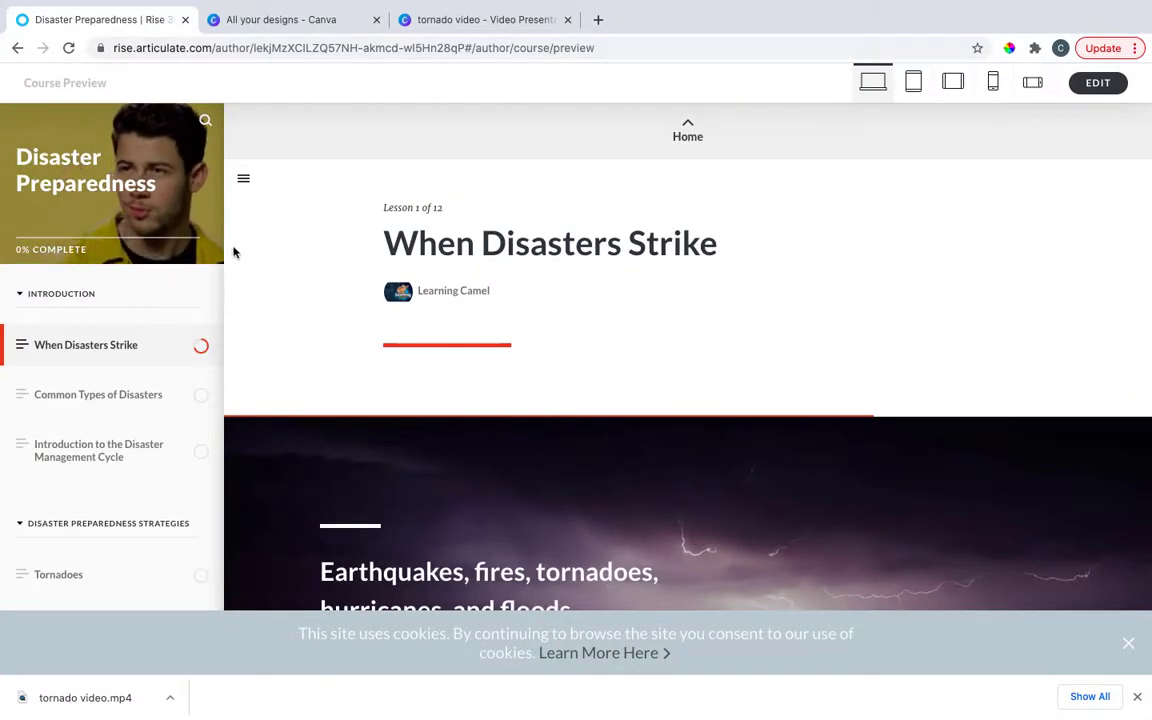
mouse_move(515, 716)
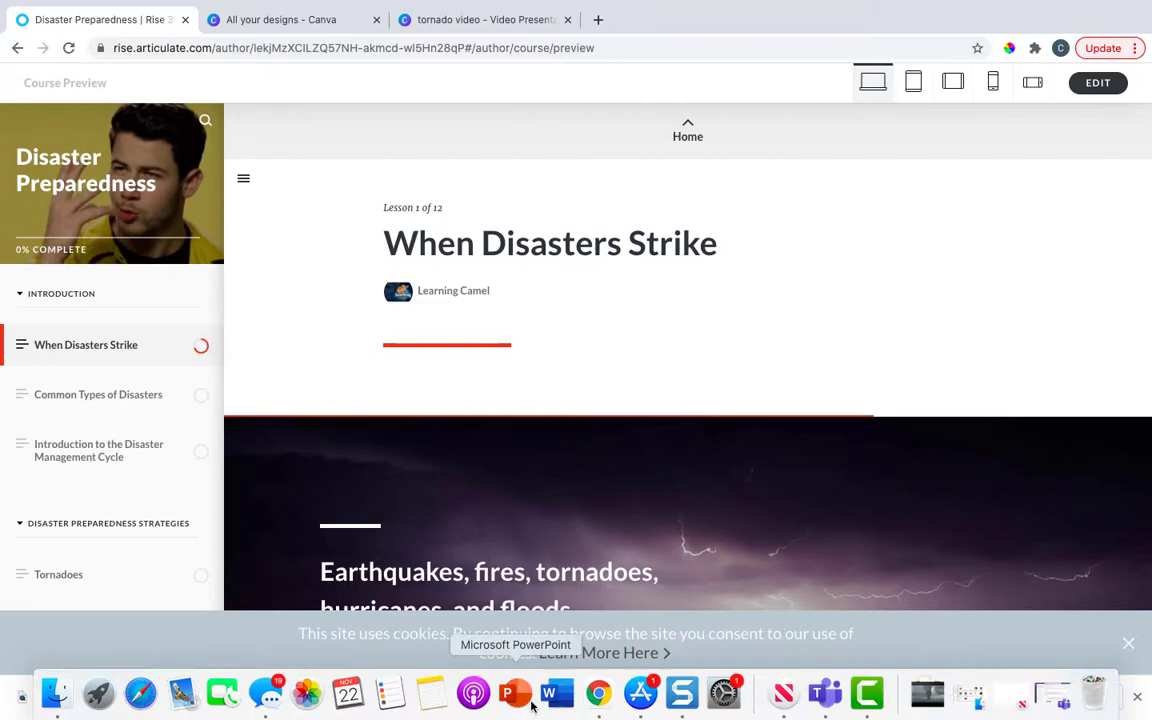
left_click(871, 712)
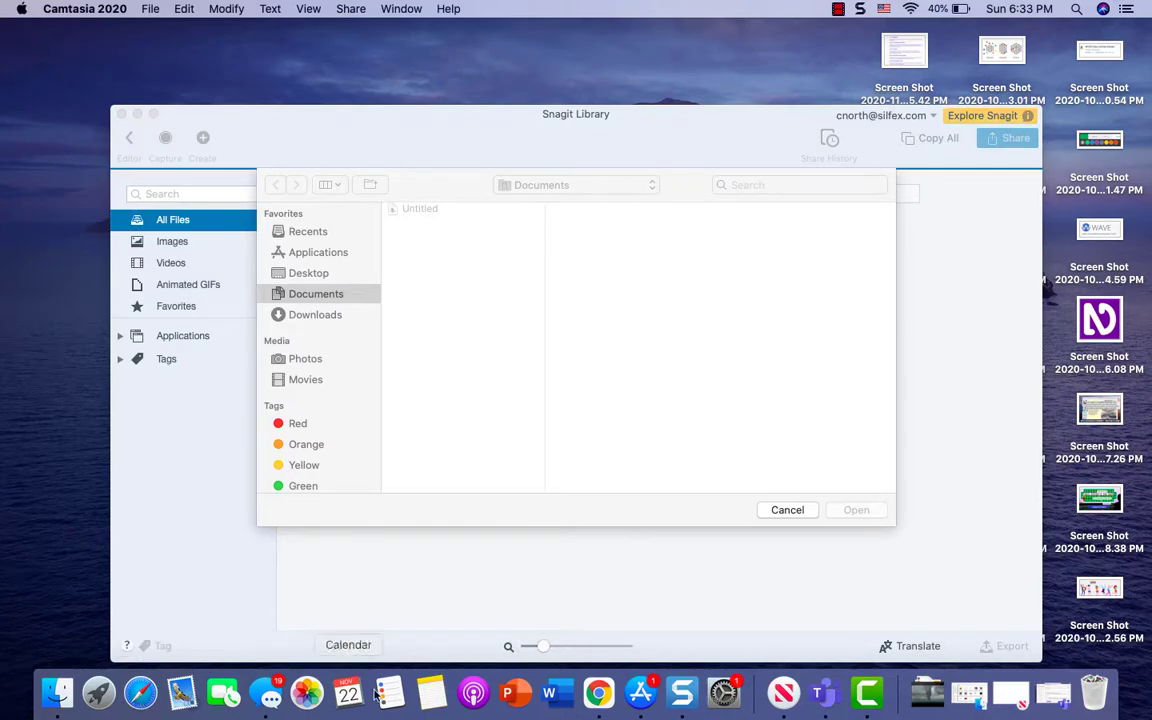
Open the 13.4s tornado video design in Canva and play it back from the start.
left_click(600, 695)
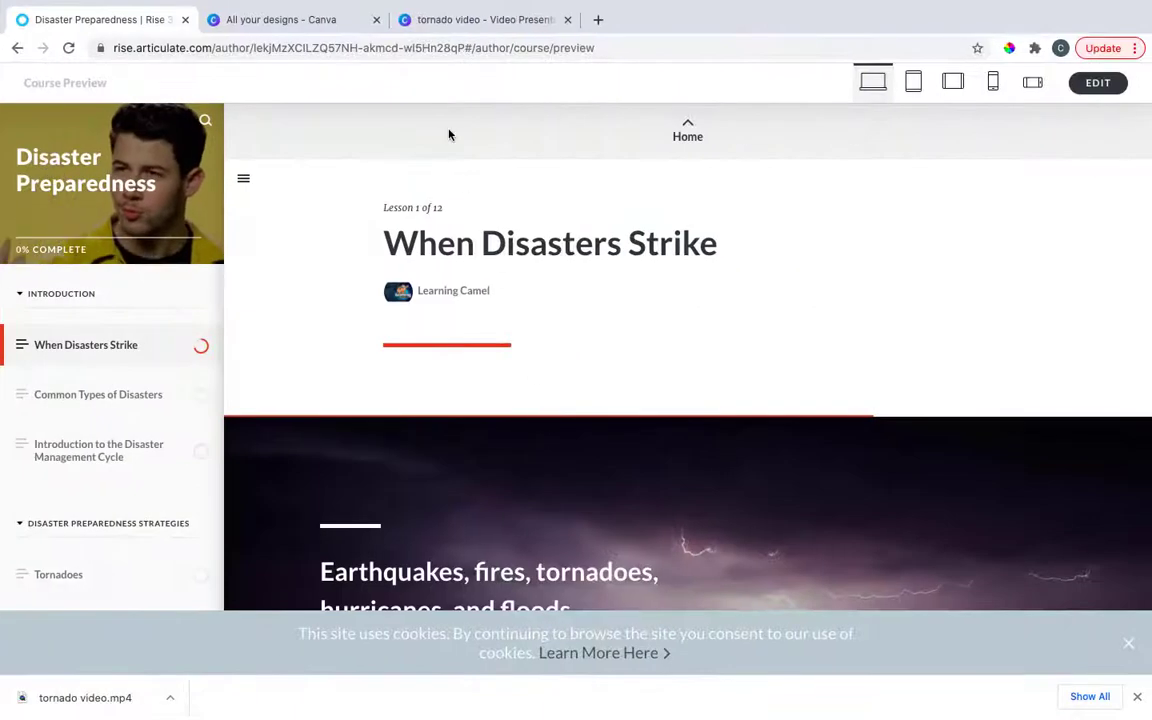
left_click(349, 15)
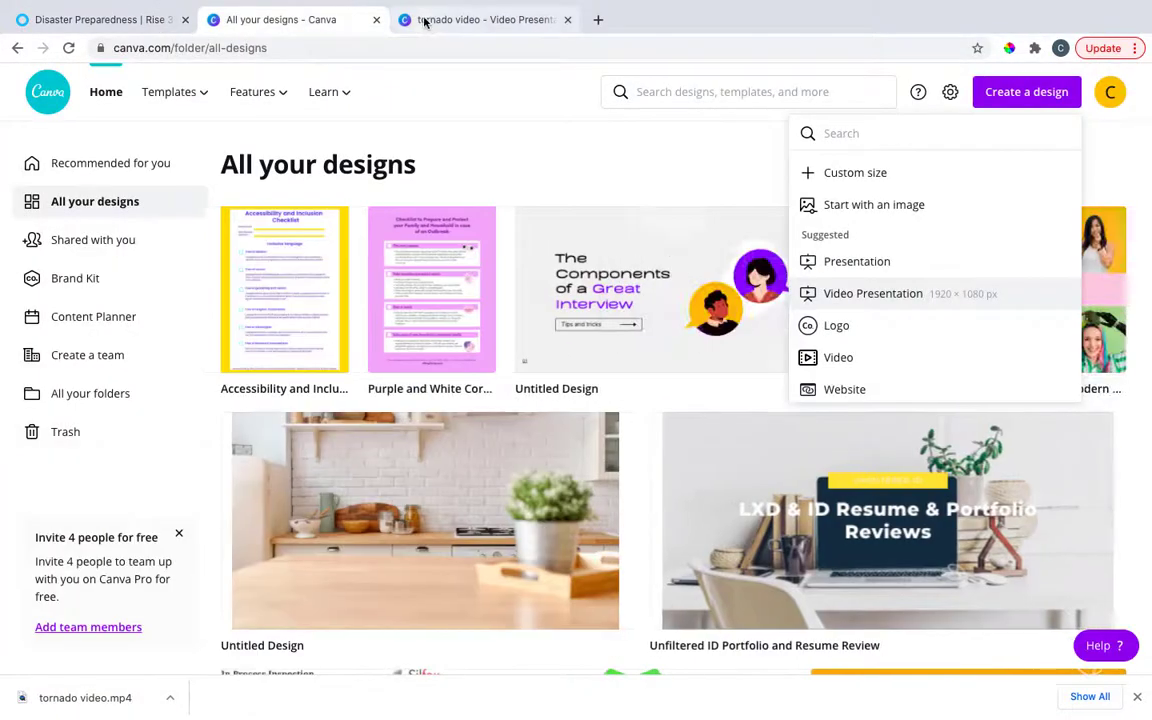
left_click(434, 22)
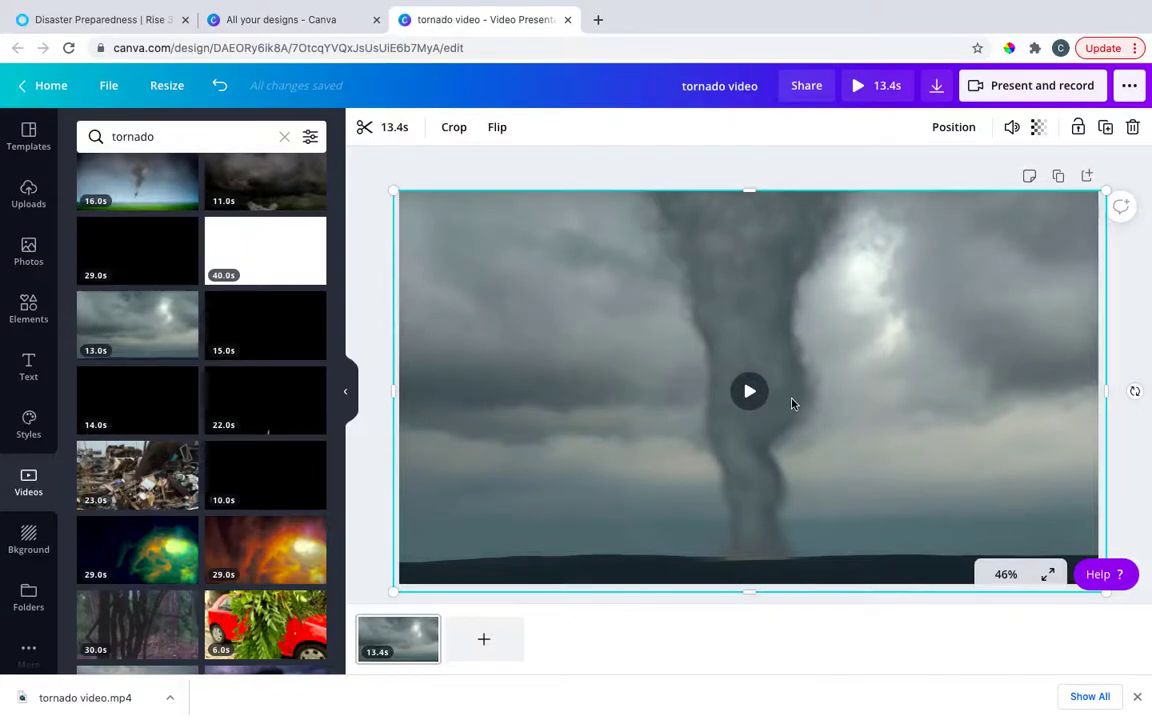
left_click(749, 391)
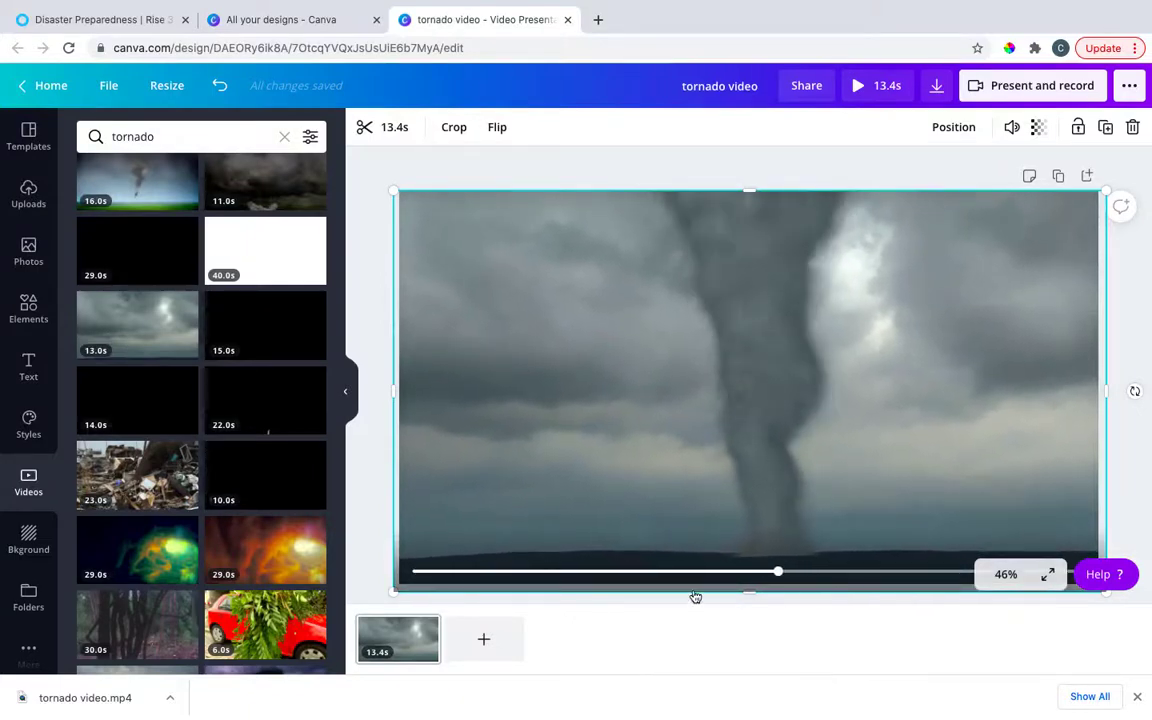
left_click(428, 572)
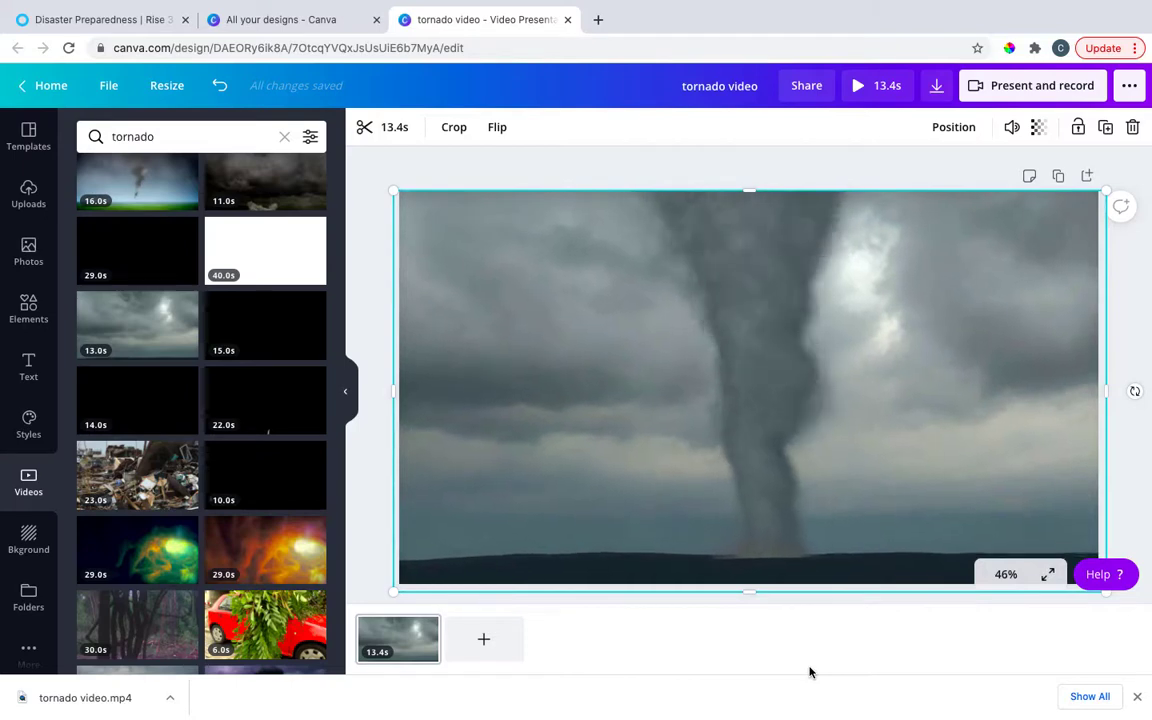
left_click(810, 672)
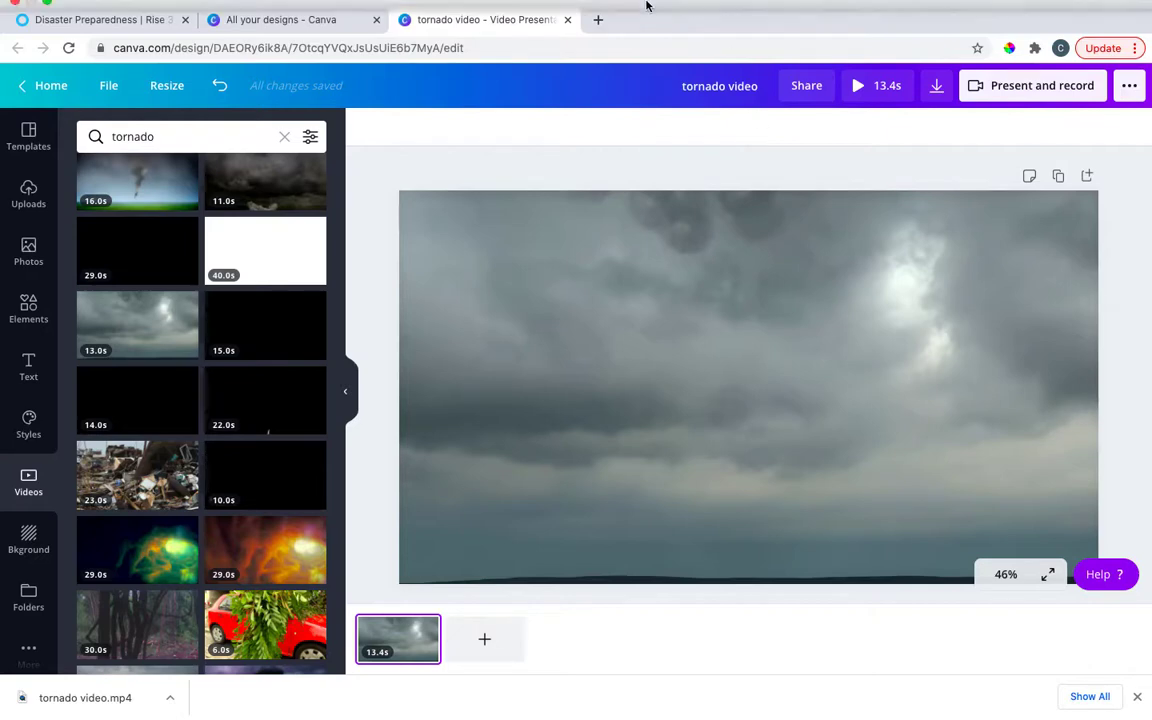
mouse_move(652, 21)
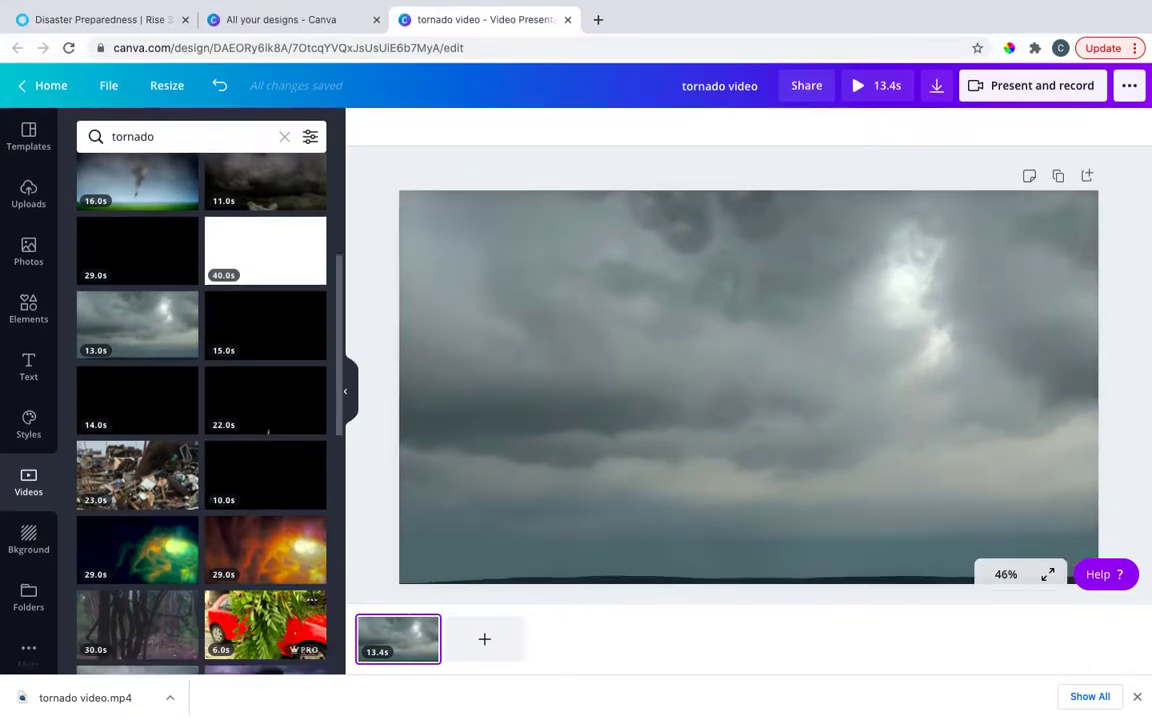
Open tornado video.mp4 from the Downloads folder in the Snagit editor.
mouse_move(265, 700)
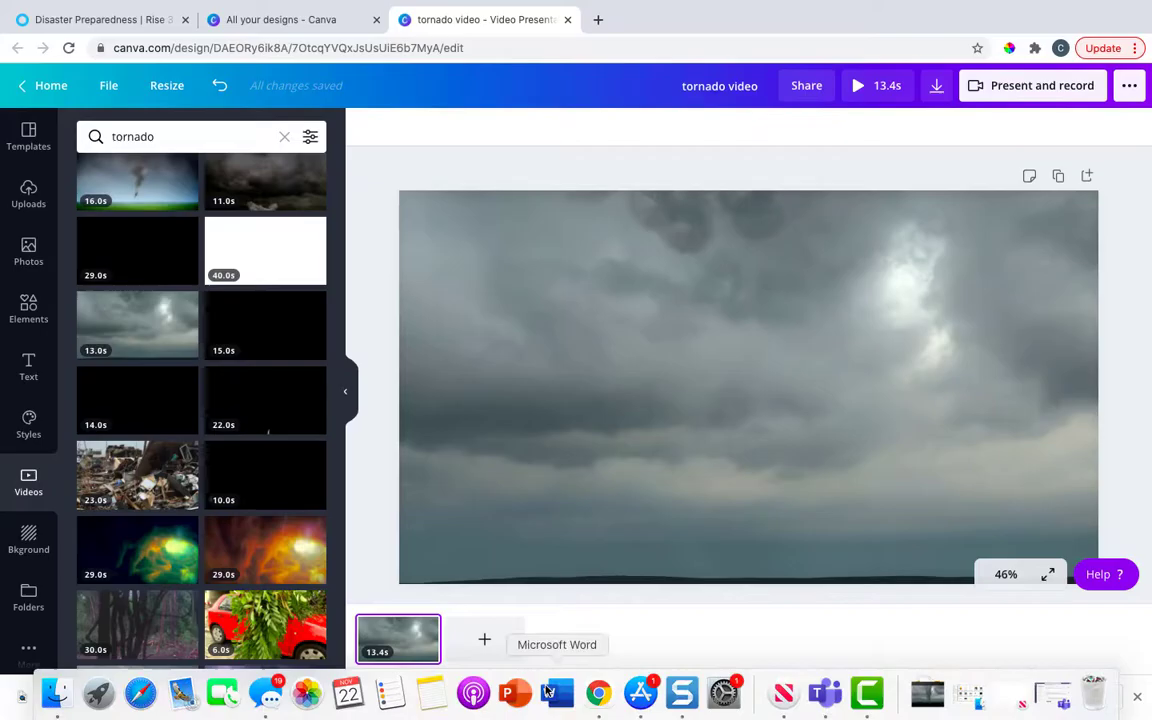
left_click(676, 697)
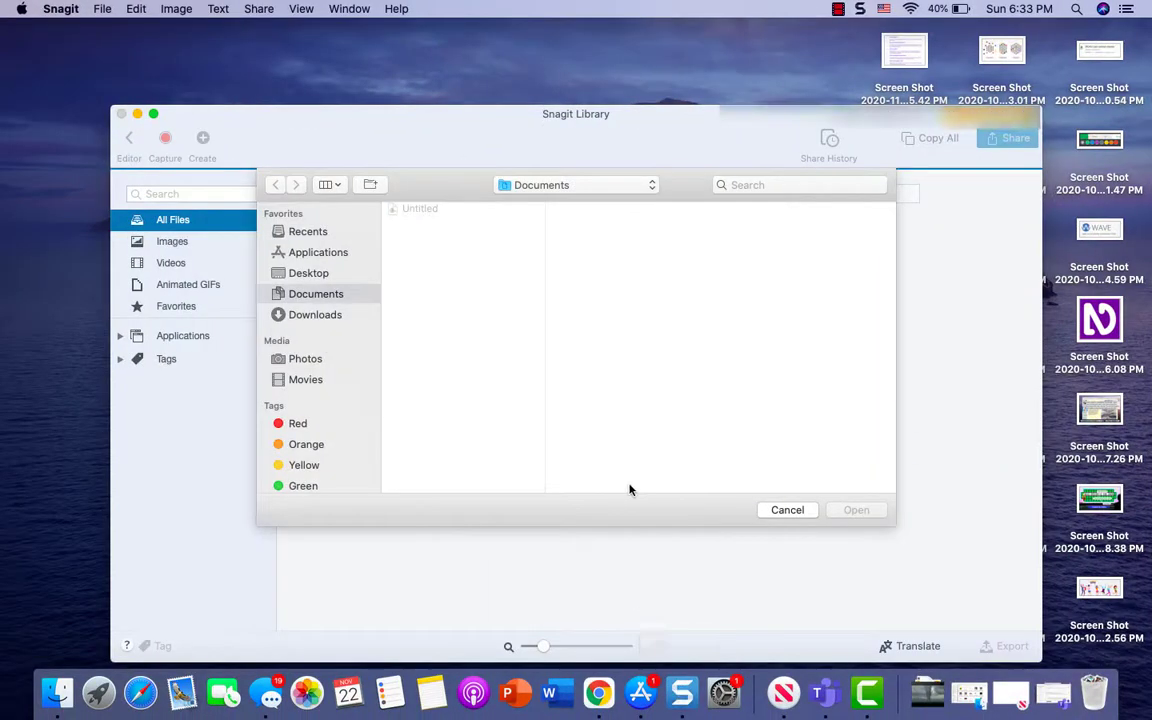
left_click(315, 315)
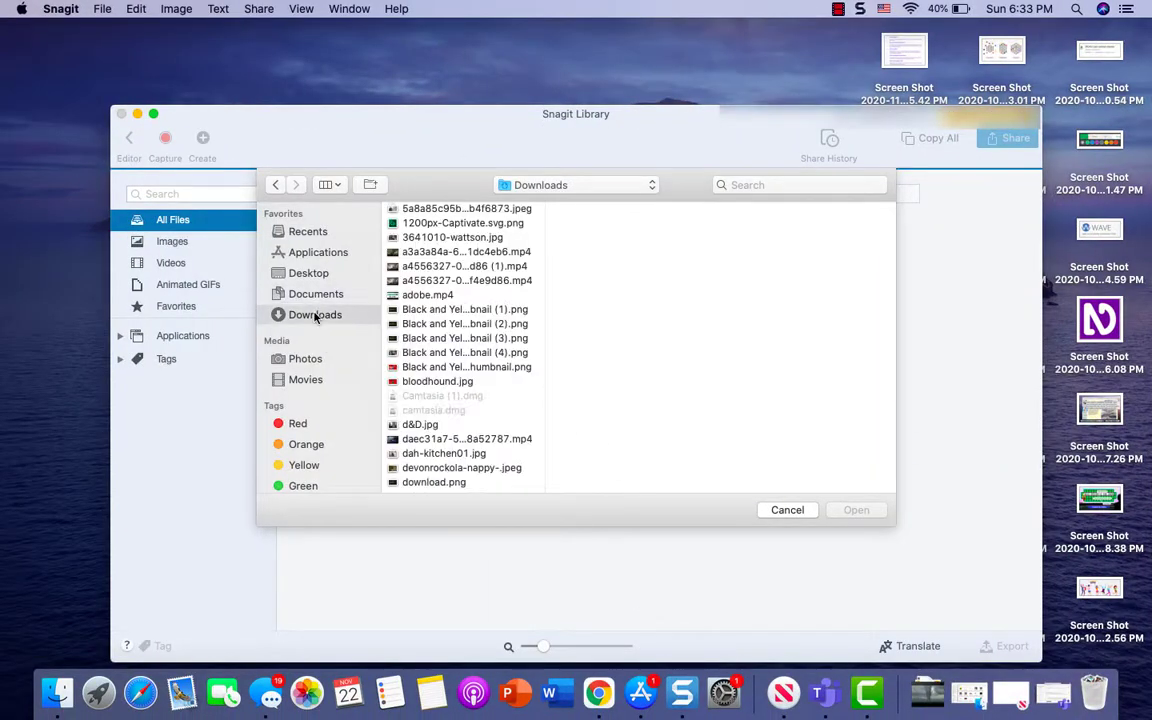
scroll(447, 240, "up", 2)
scroll(516, 345, "down", 10)
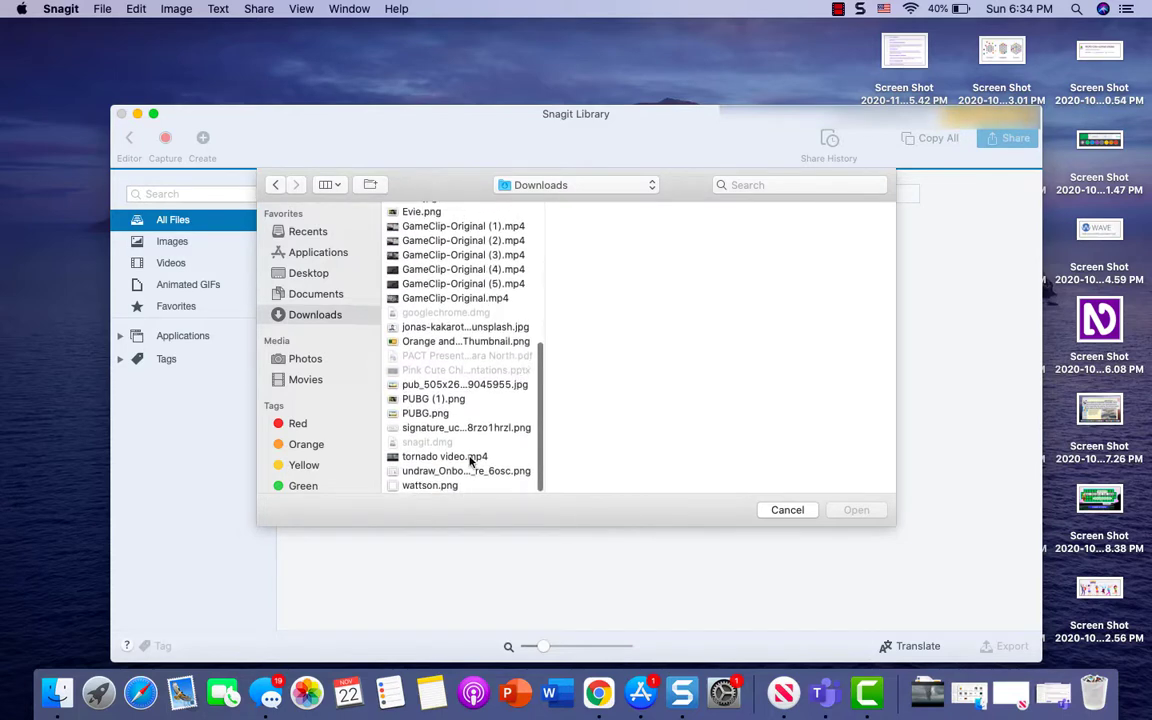
double_click(470, 458)
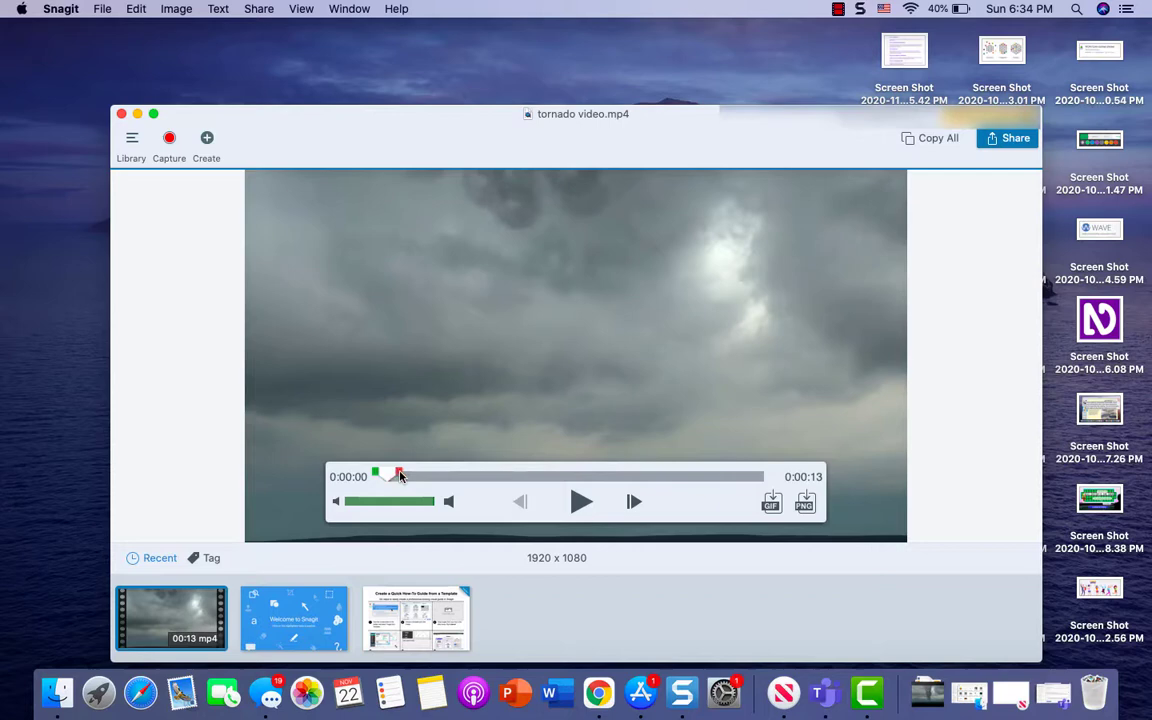
Convert the tornado clip to a GIF and save tornado video (1).gif onto the desktop.
left_click(773, 503)
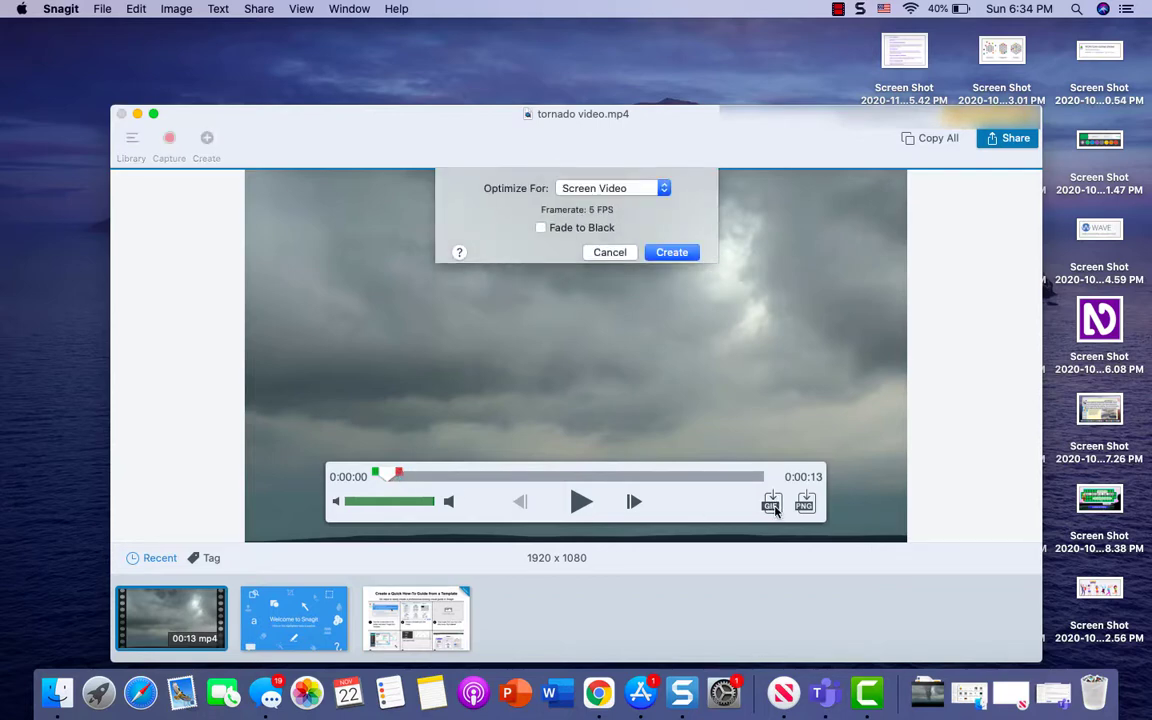
left_click(666, 256)
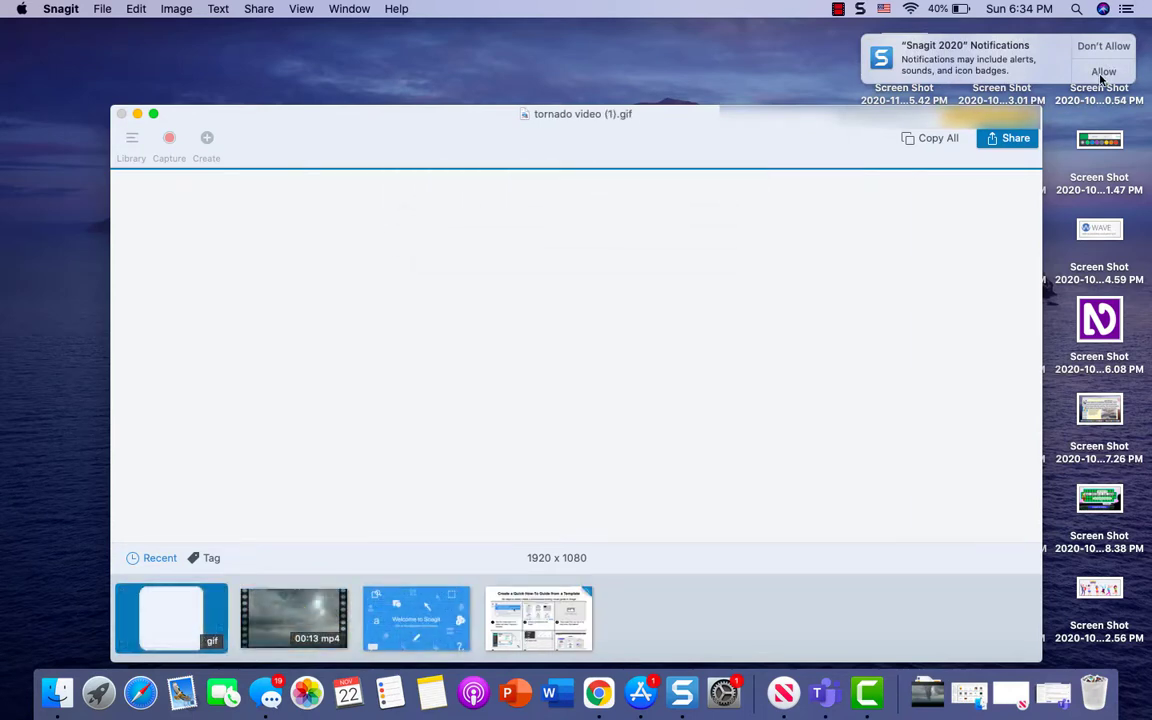
left_click(1102, 73)
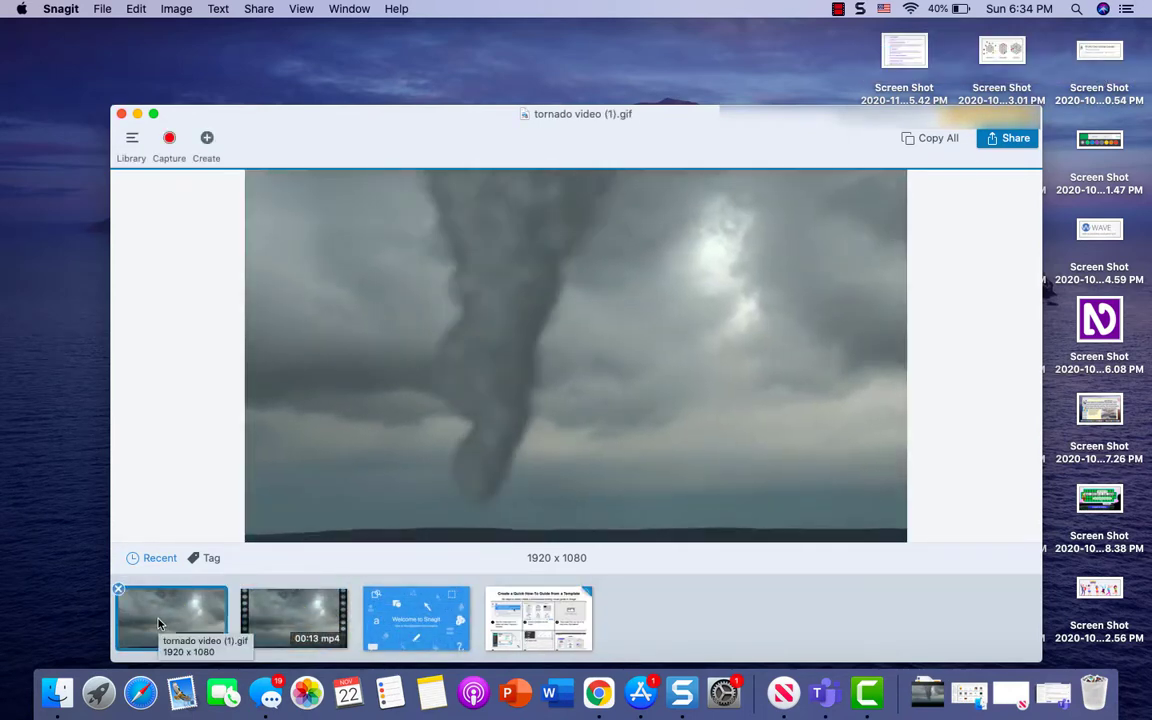
left_click_drag(158, 624, 50, 488)
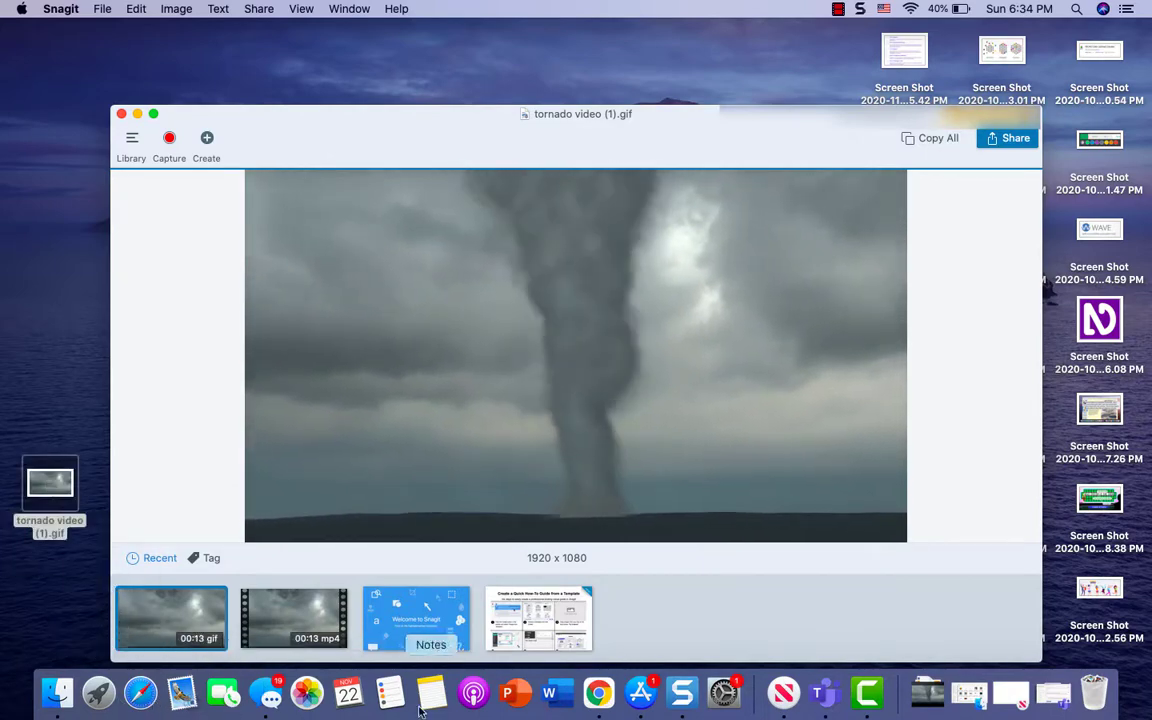
left_click(598, 706)
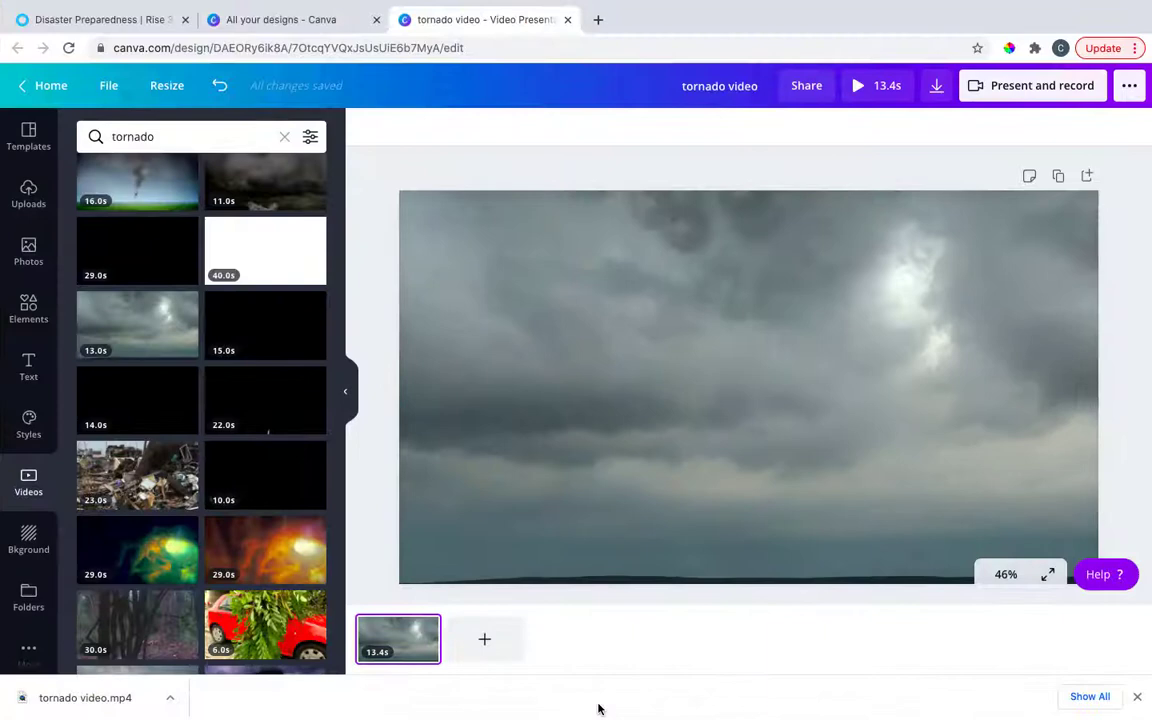
Go from the course preview to the Rise course settings and delete the existing cover photo.
left_click(121, 17)
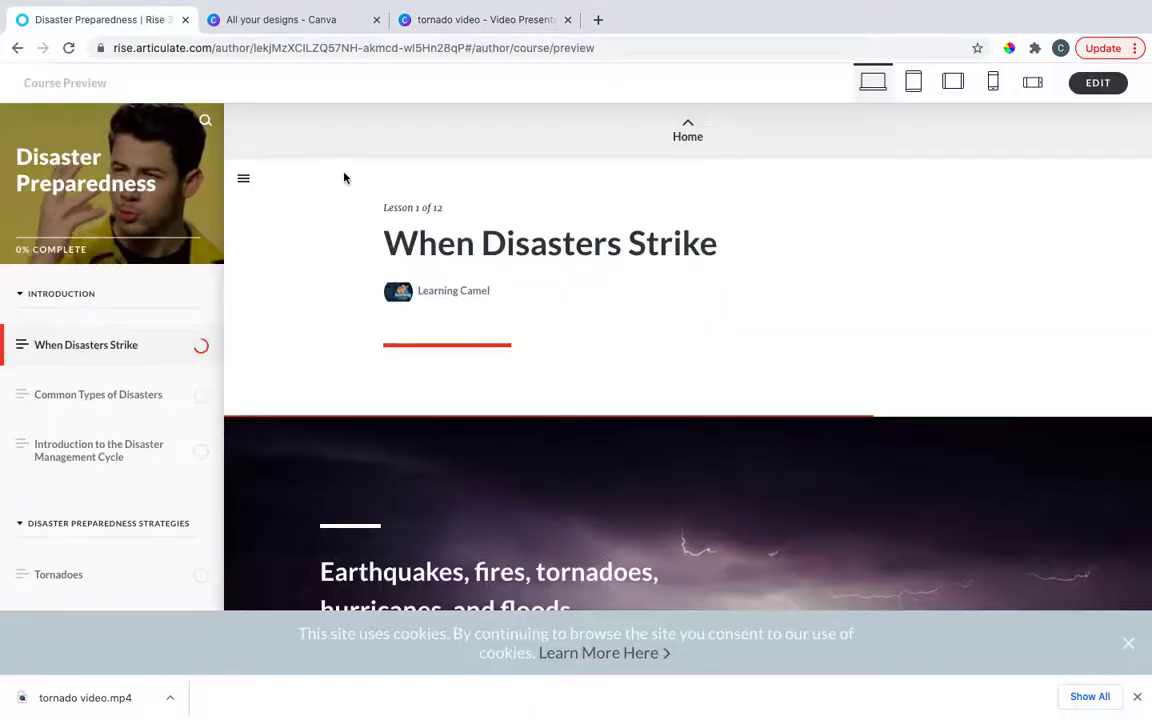
left_click(15, 49)
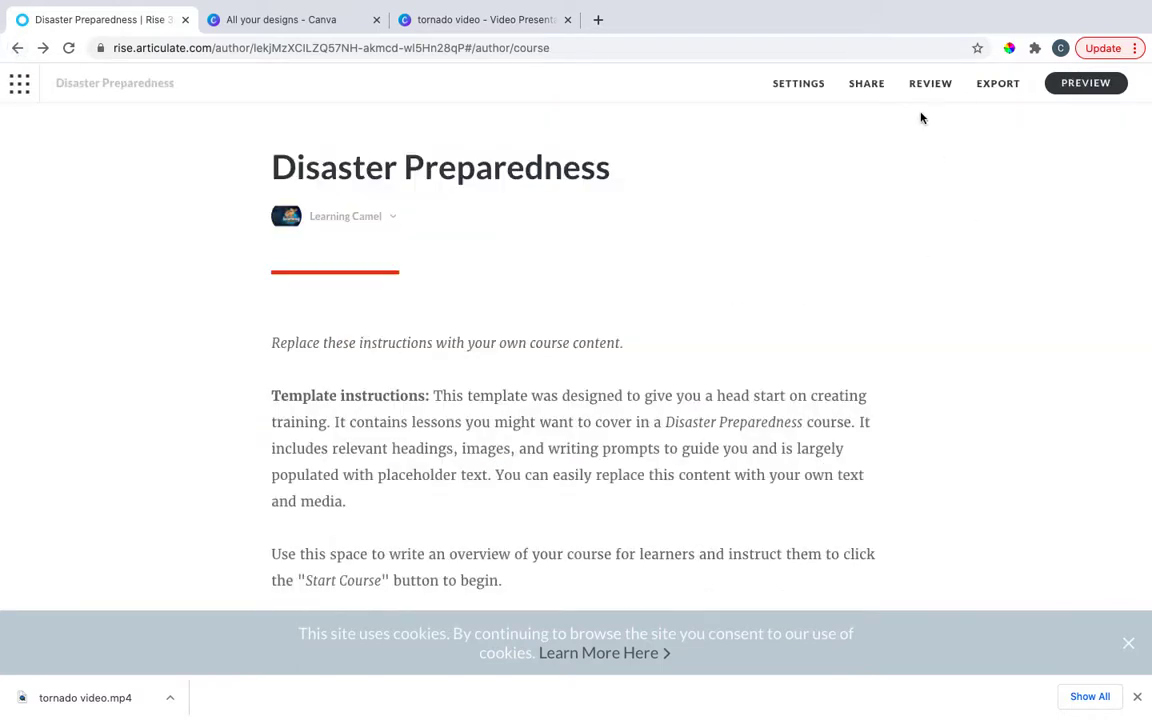
left_click(818, 88)
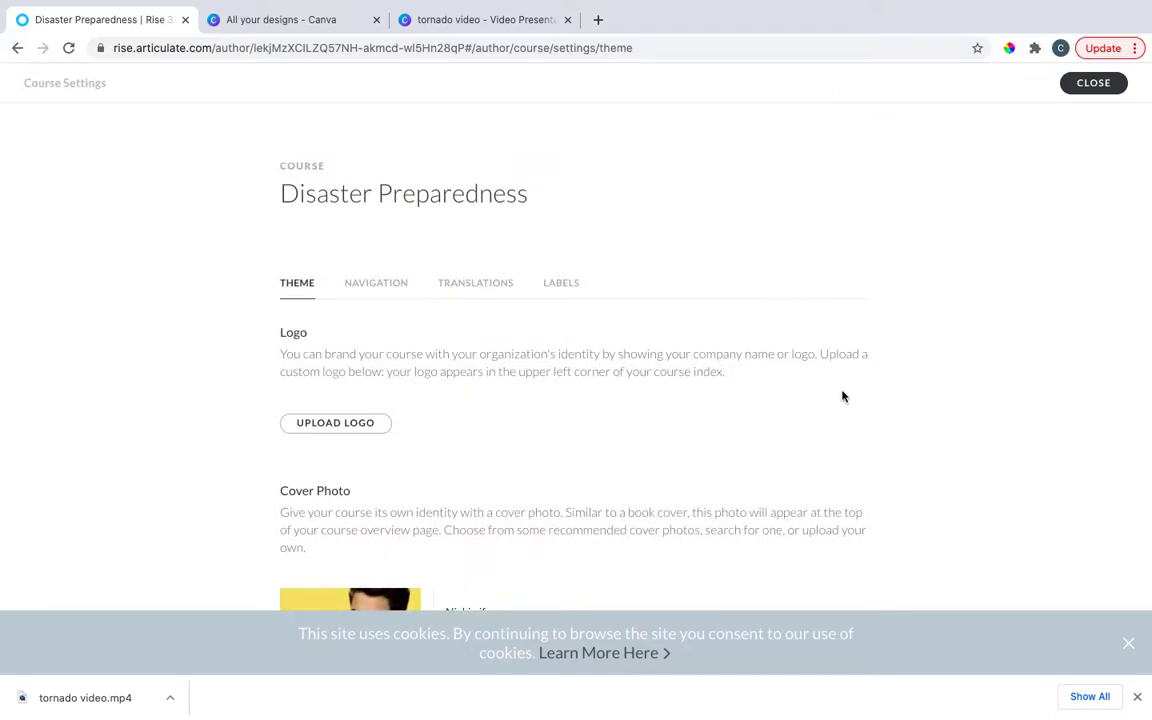
scroll(843, 395, "down", 5)
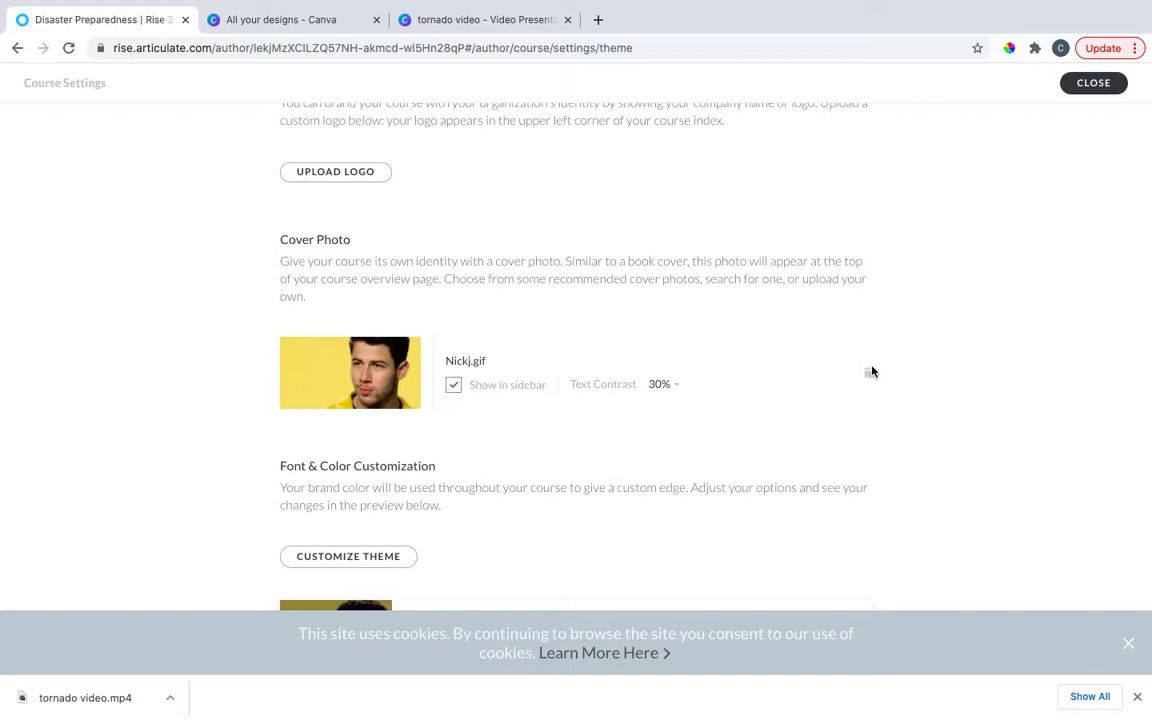
left_click(868, 373)
Upload tornado video (1).gif as the course's new cover photo.
left_click(375, 352)
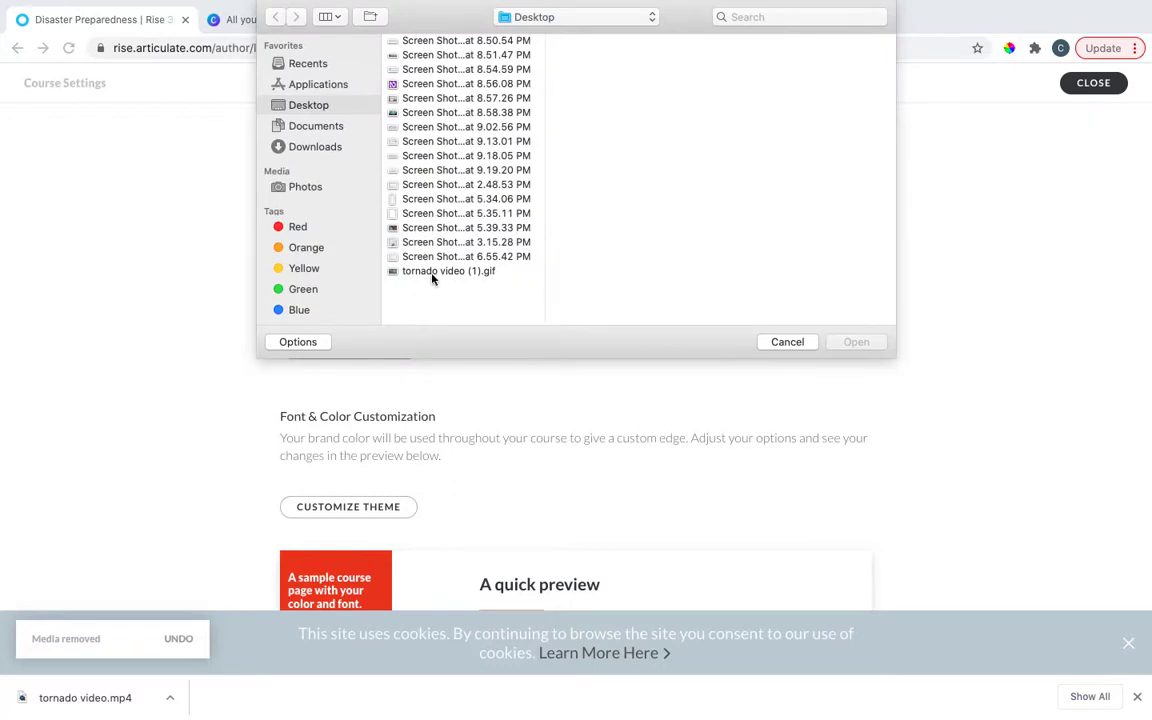
left_click(433, 272)
double_click(433, 279)
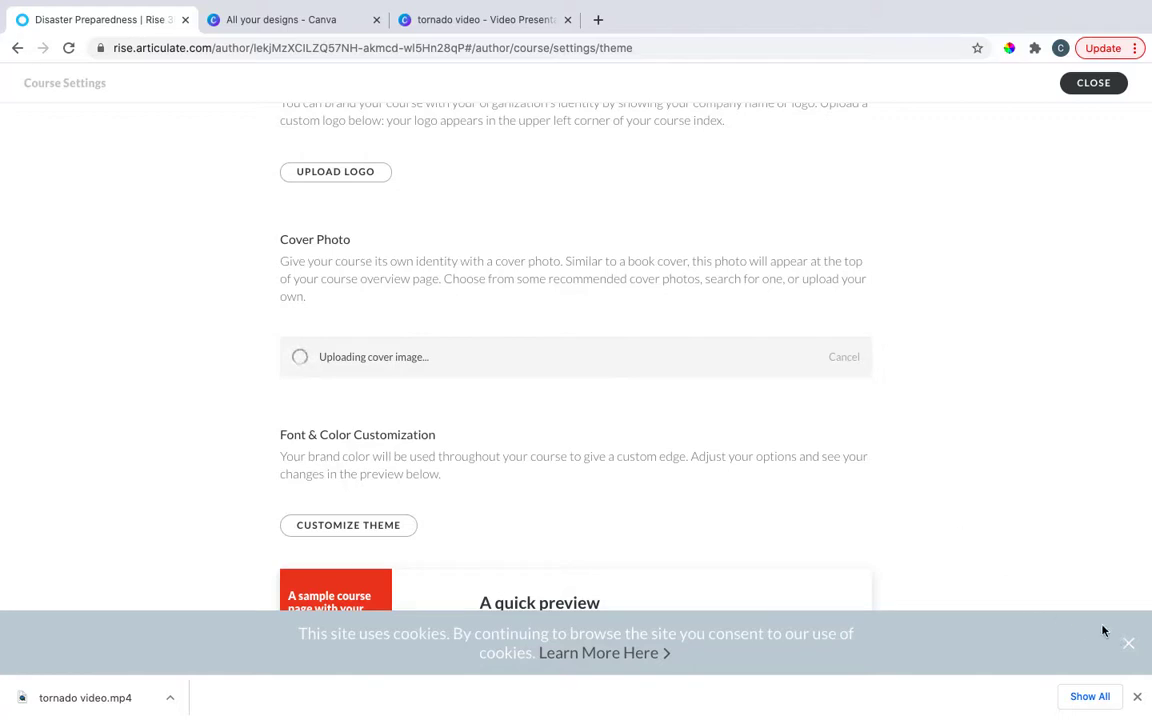
Dismiss the cookie notice and preview the course with its new cover, then return to Snagit.
left_click(1128, 643)
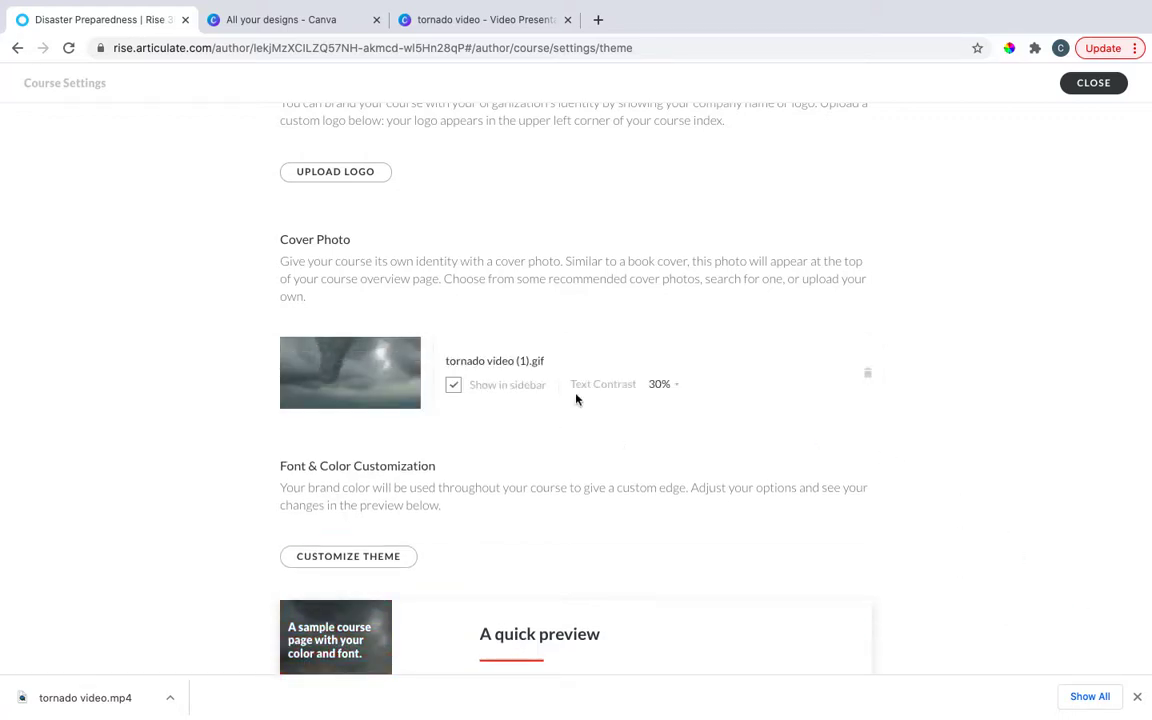
scroll(658, 430, "up", 5)
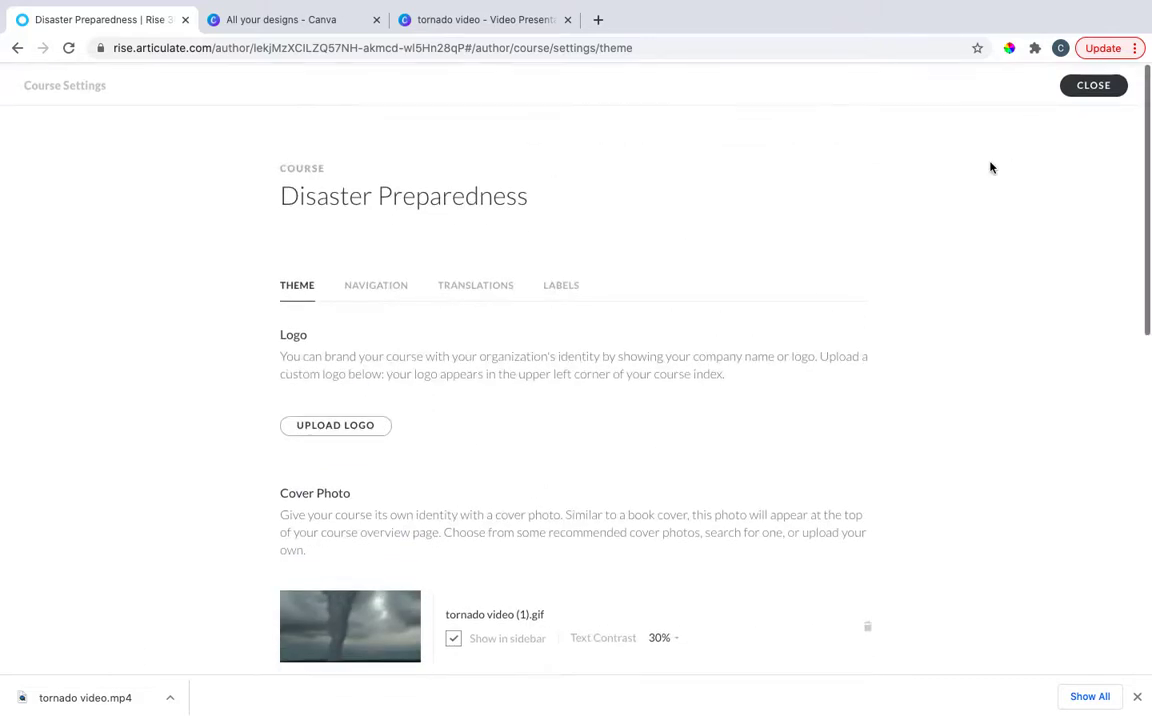
left_click(1079, 92)
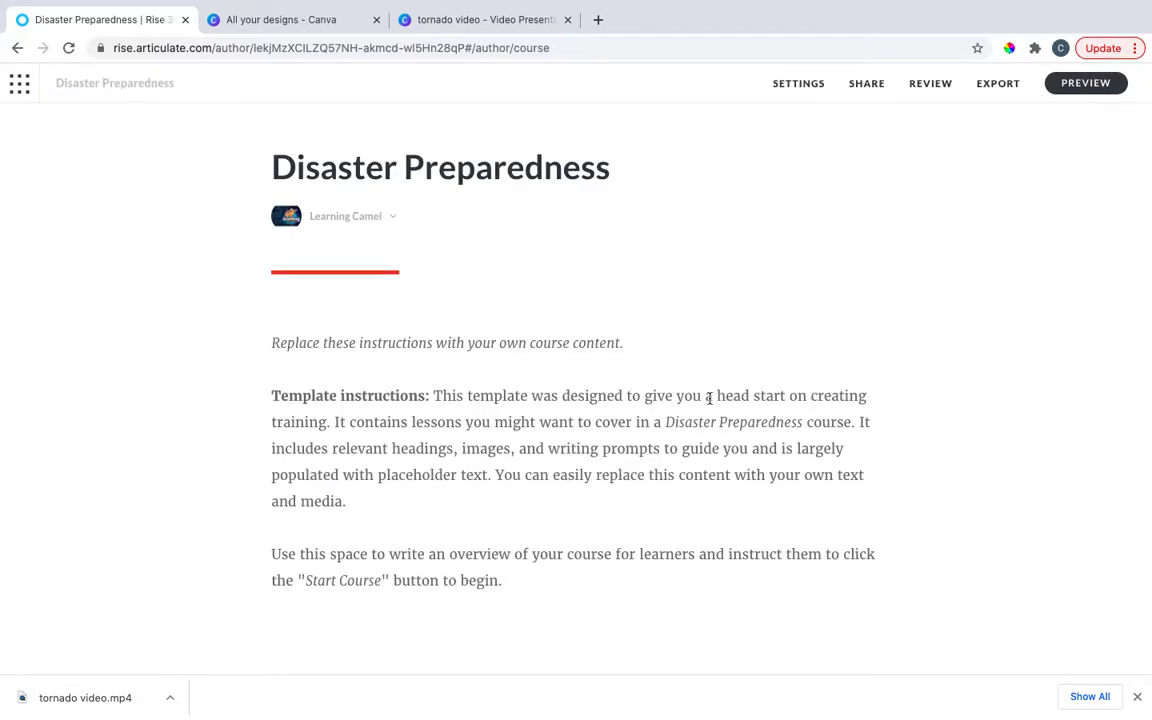
left_click(1083, 86)
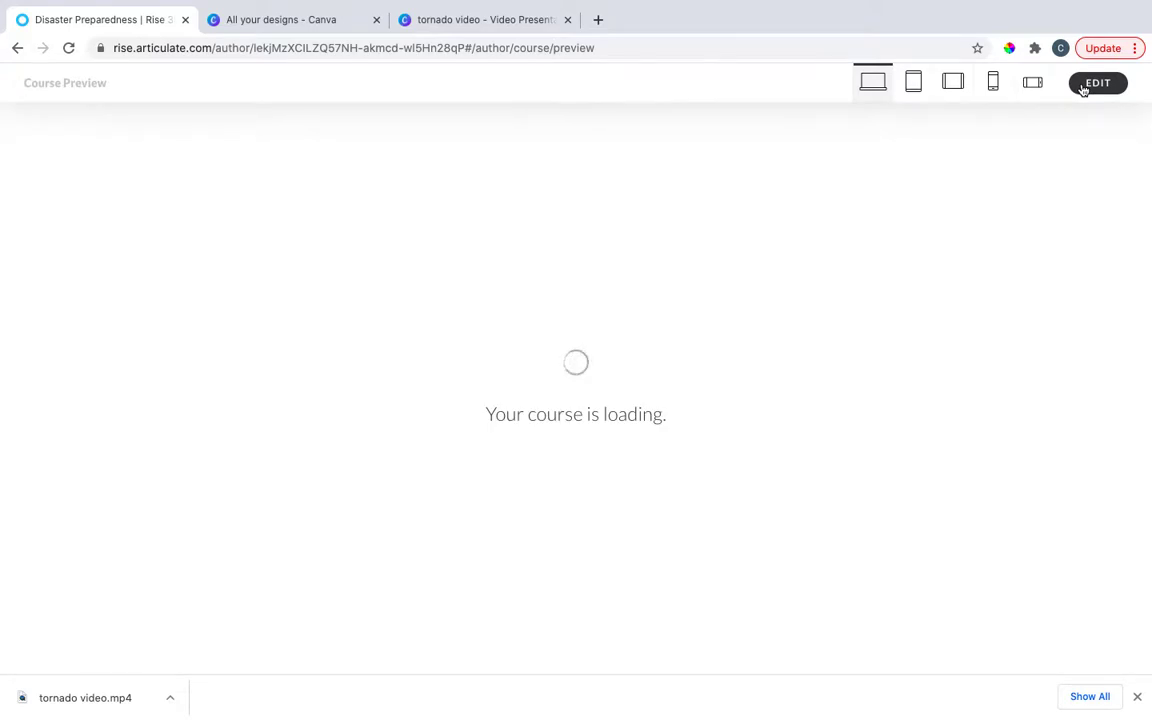
left_click(1137, 697)
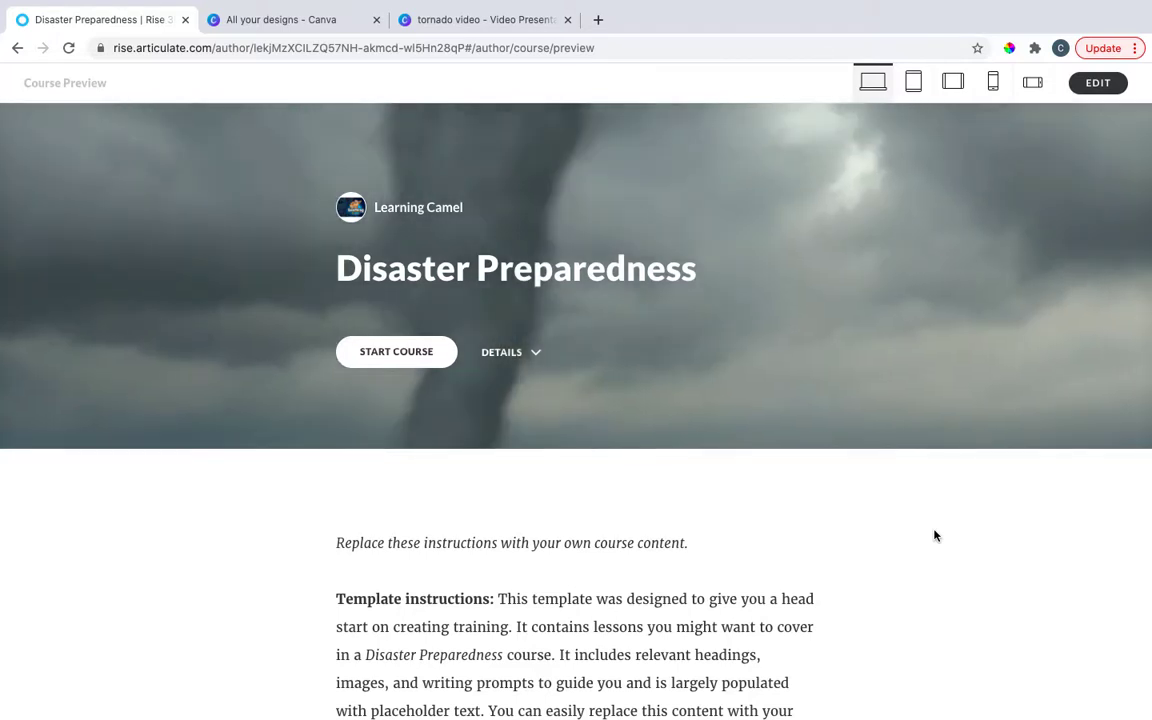
left_click(403, 350)
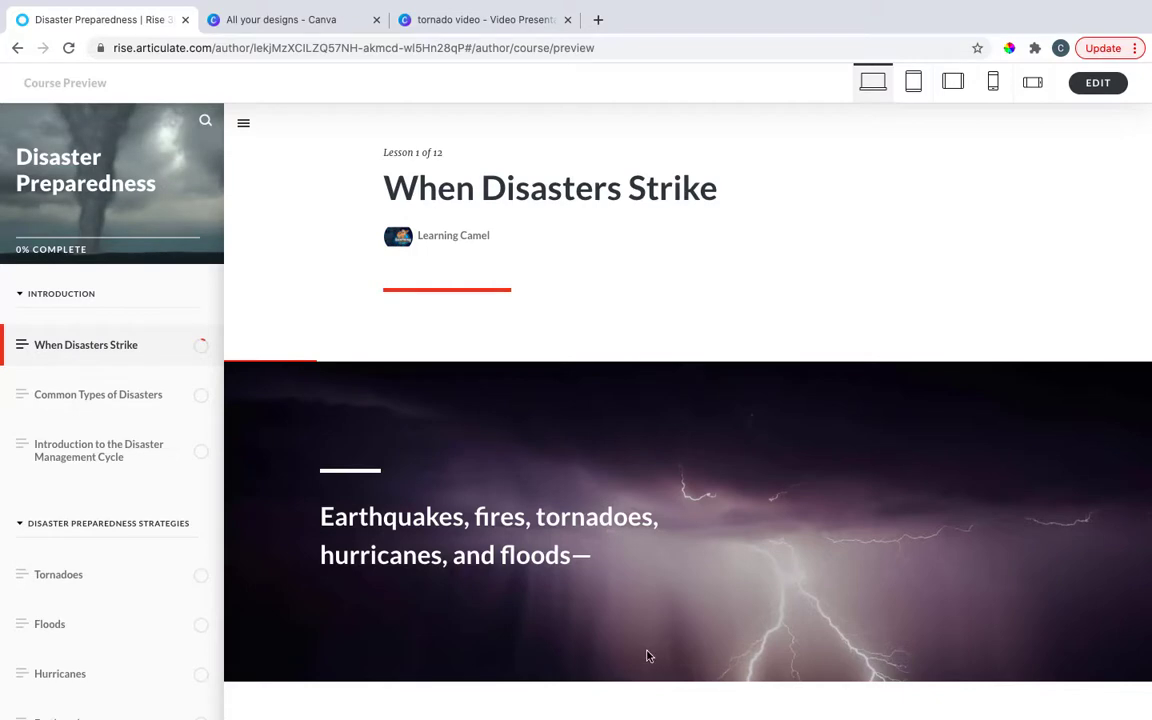
left_click(684, 700)
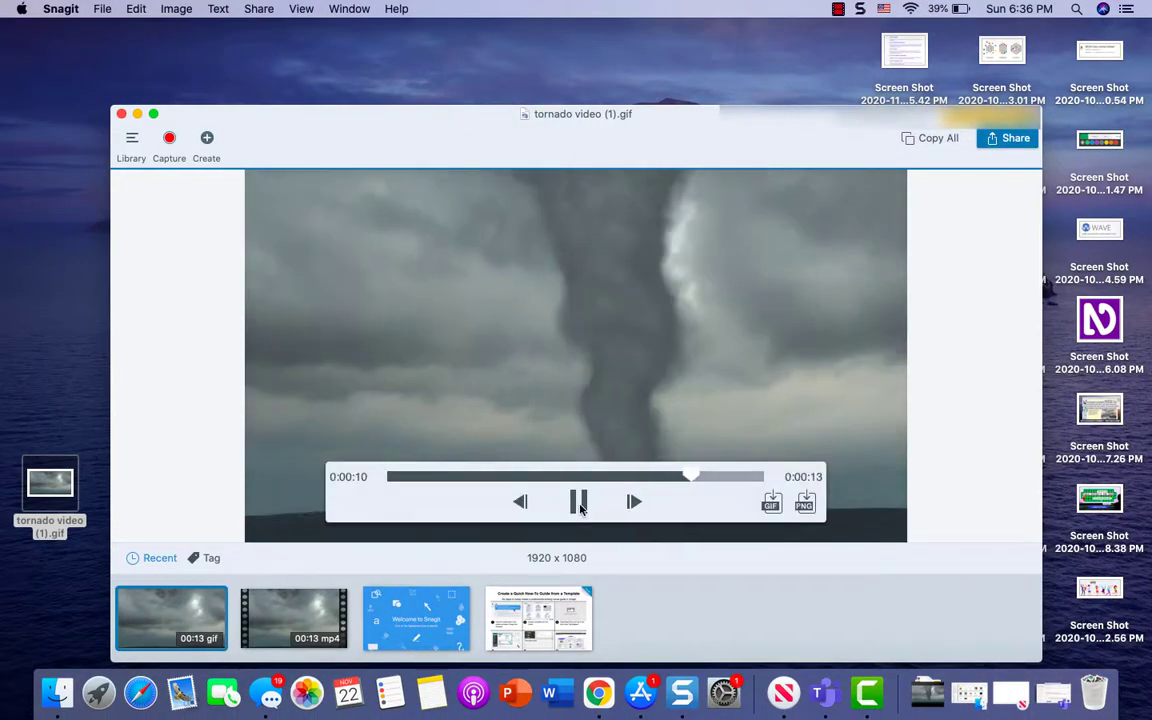
Replay tornado video (1).gif from its beginning.
left_click(635, 501)
left_click_drag(702, 480, 386, 477)
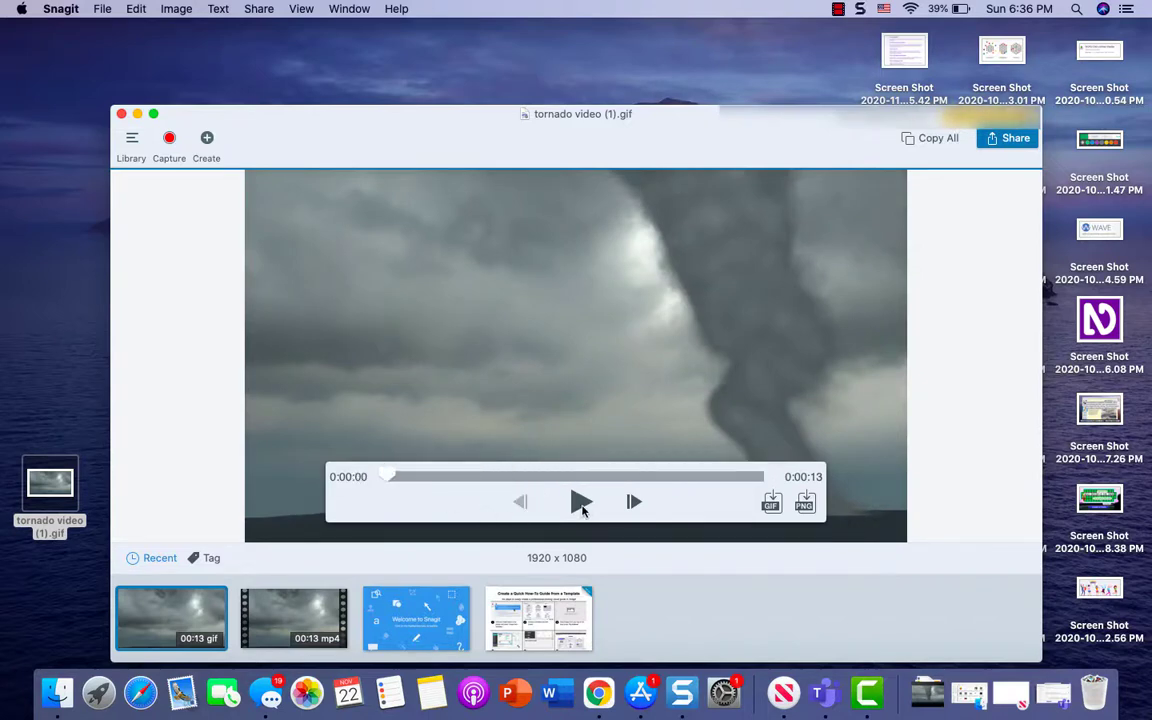
left_click(580, 502)
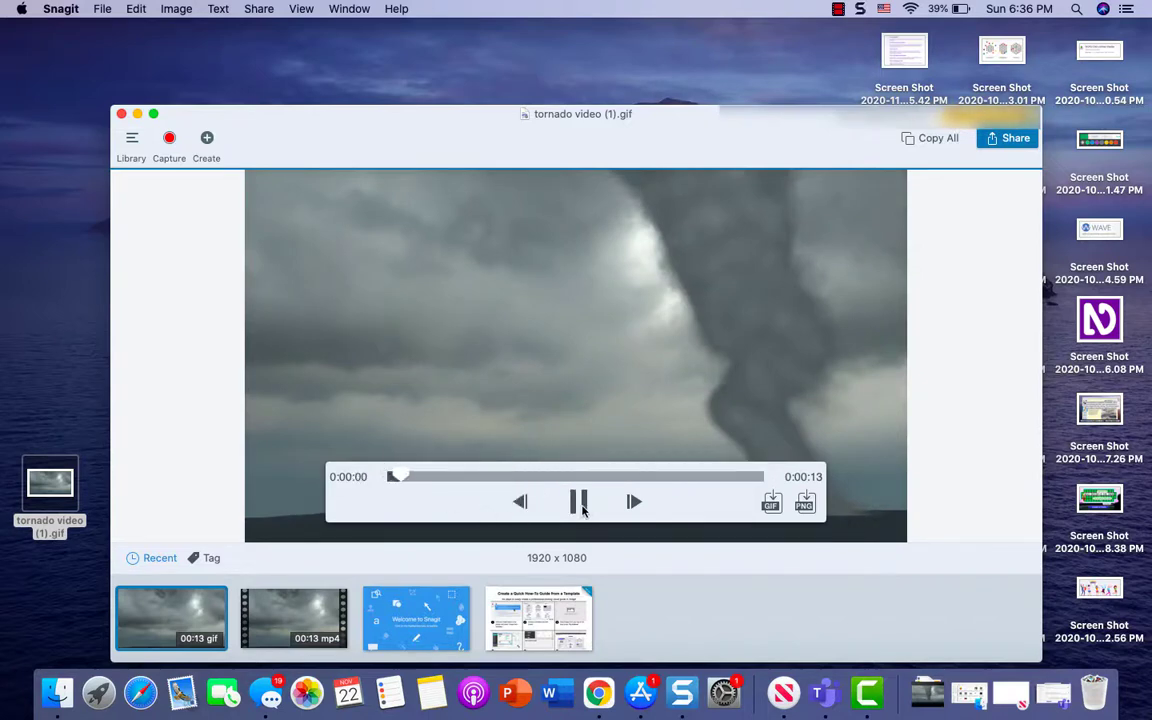
Cut the empty-sky opening from tornado video.mp4 in three cuts, leaving a 6-second clip.
left_click(293, 615)
left_click_drag(386, 482, 433, 480)
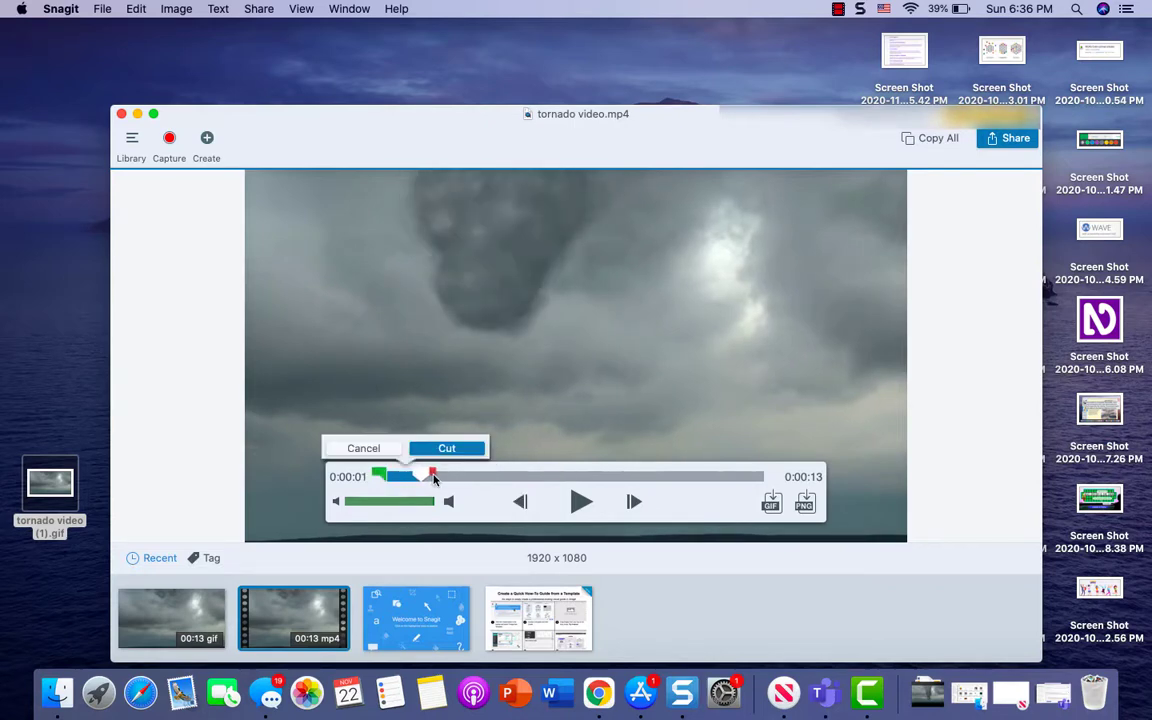
left_click(447, 449)
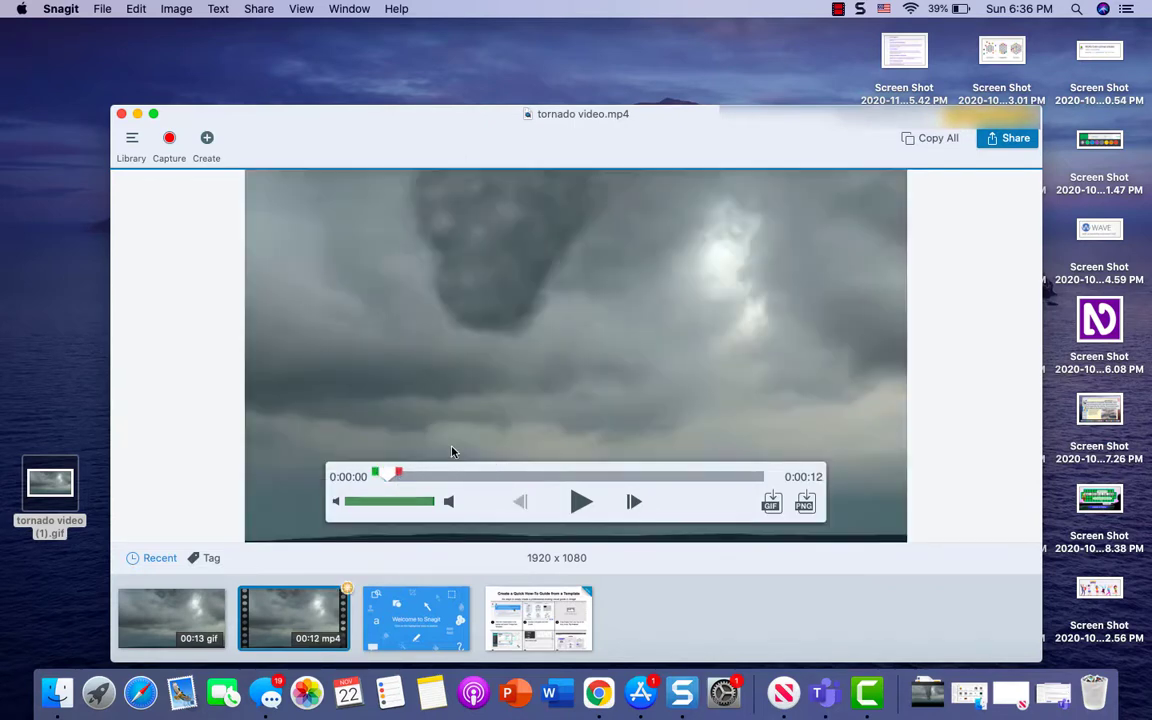
left_click_drag(395, 477, 465, 482)
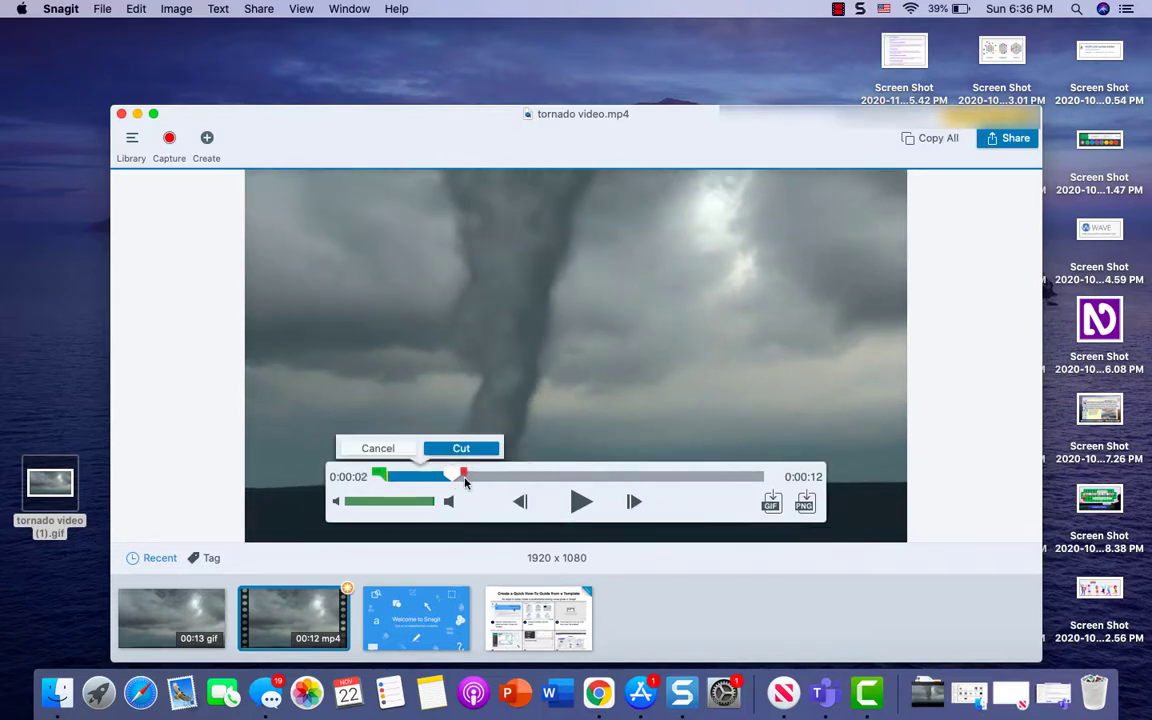
left_click(461, 448)
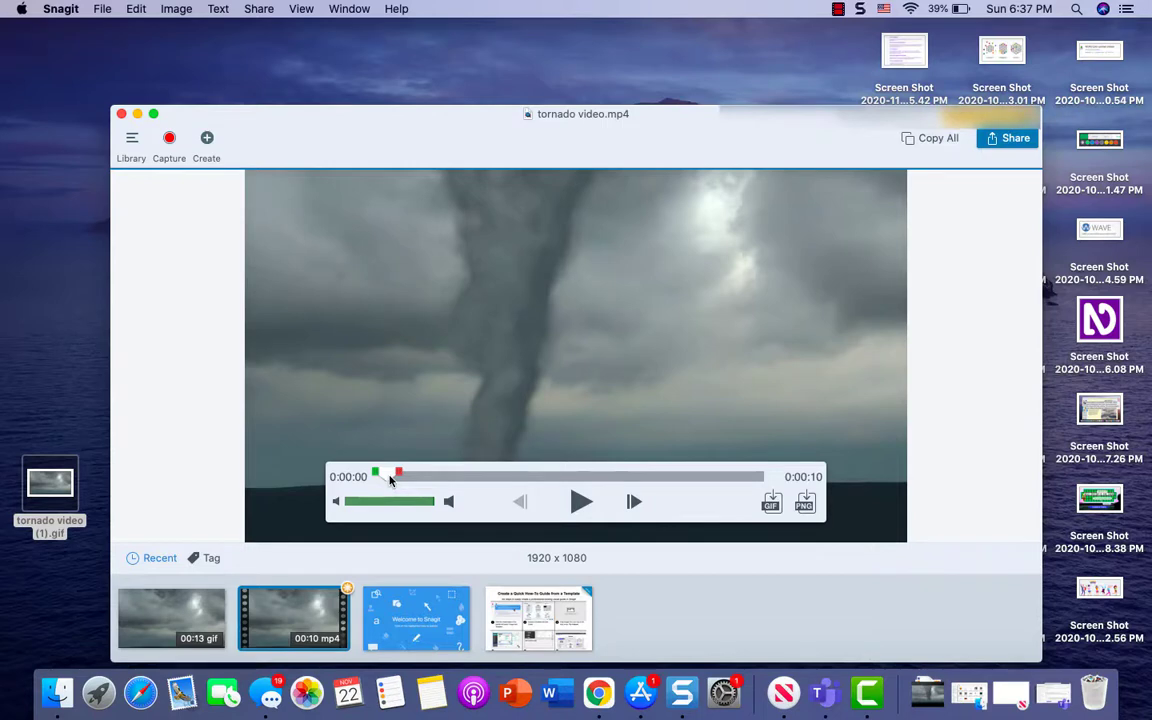
mouse_move(394, 485)
left_mouse_down()
mouse_move(791, 484)
mouse_move(398, 478)
left_mouse_up()
left_click(733, 450)
Create a High Motion Video GIF from the trimmed clip and save tornado video (2).gif to the desktop.
left_click(771, 503)
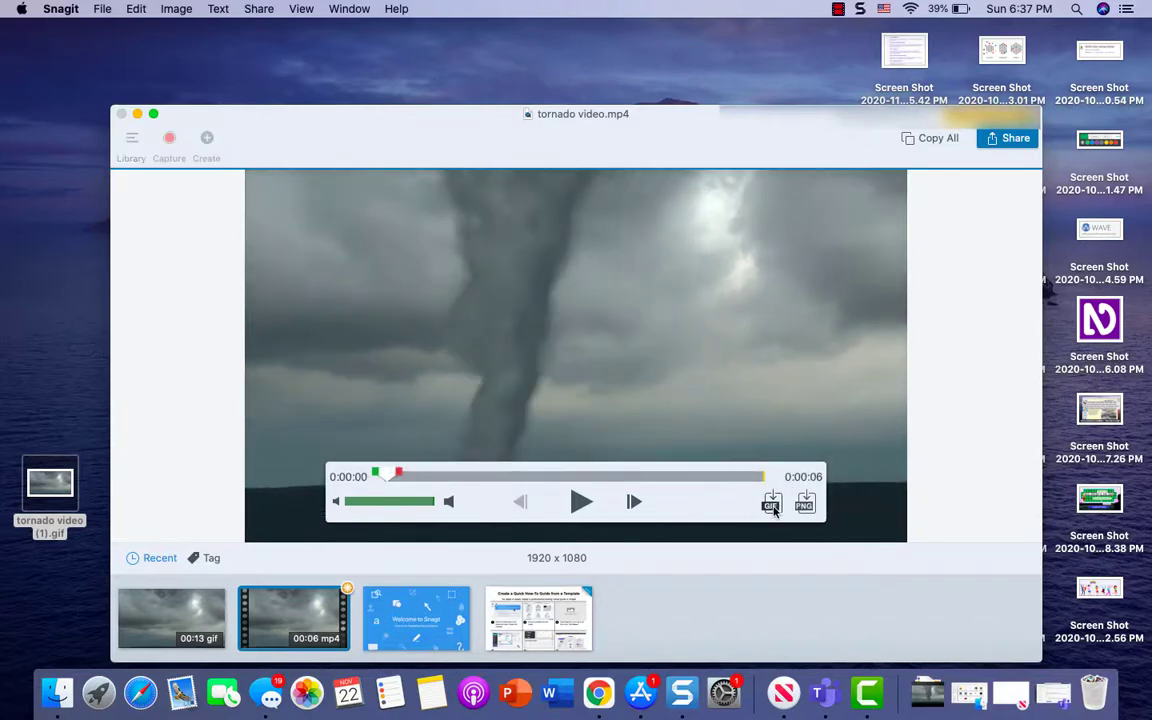
left_click(665, 254)
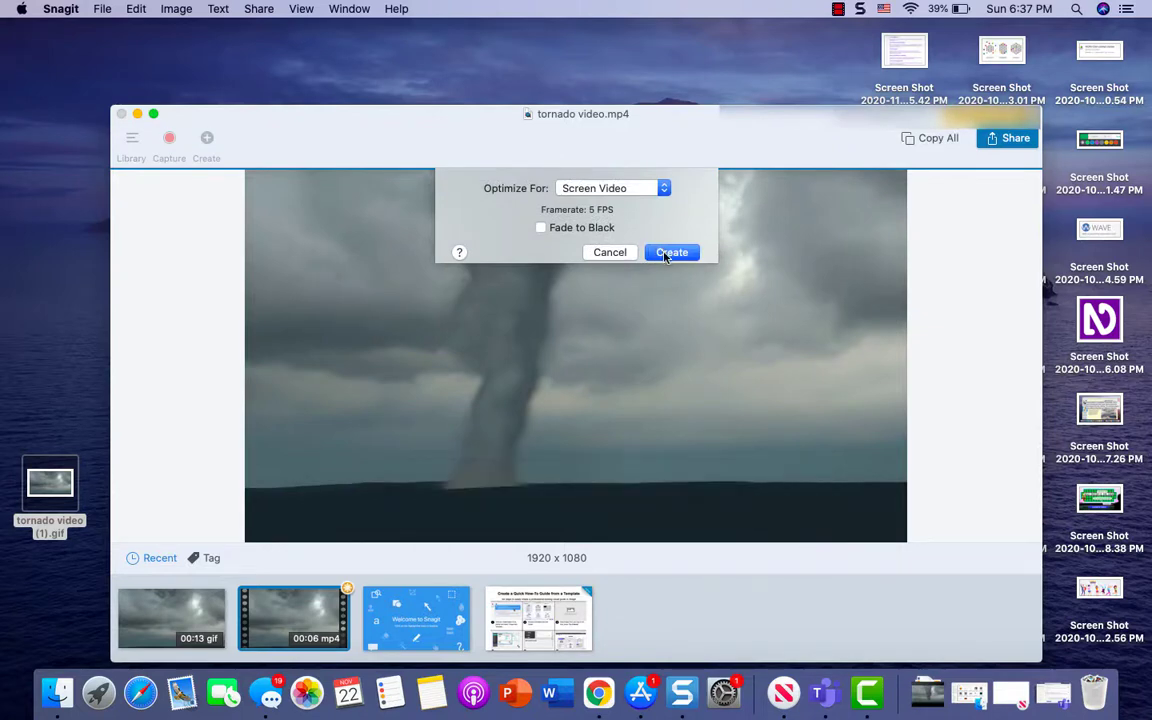
left_click(652, 197)
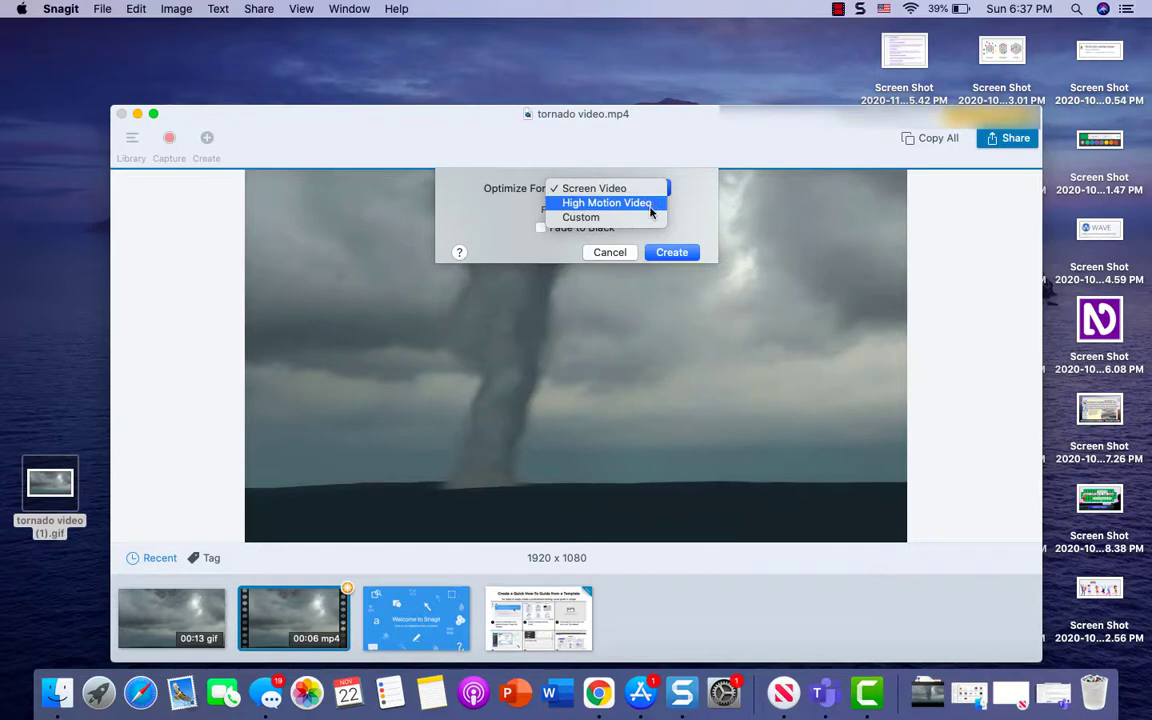
left_click(648, 203)
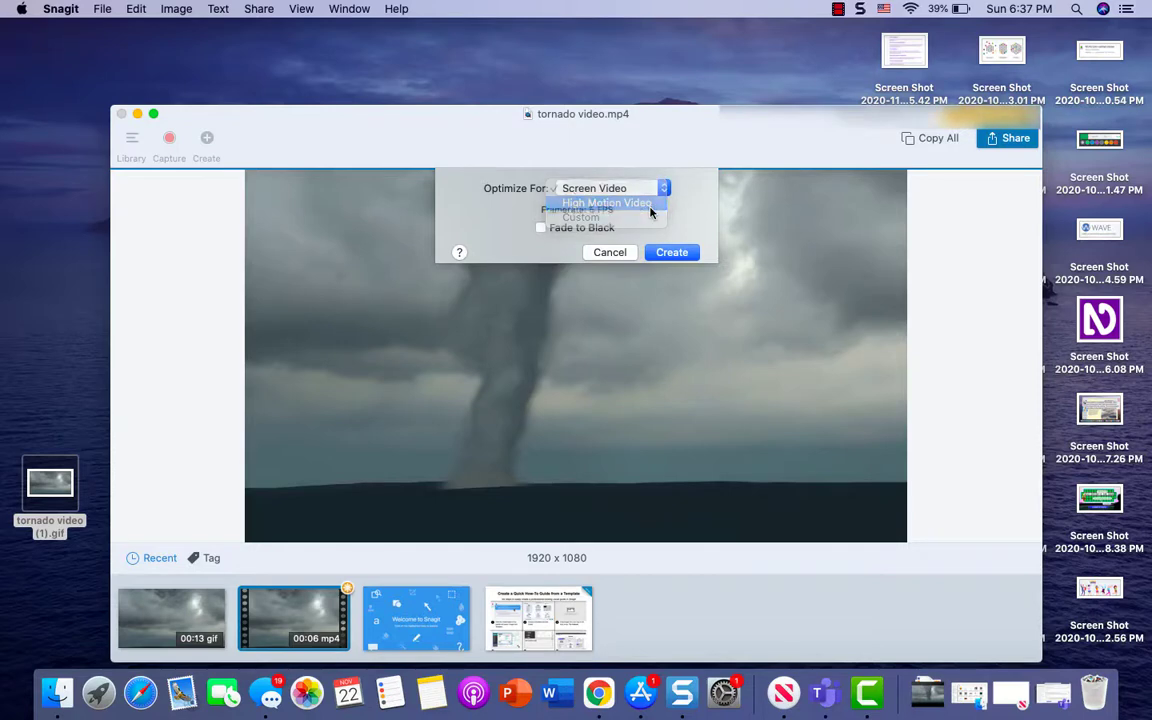
left_click(673, 256)
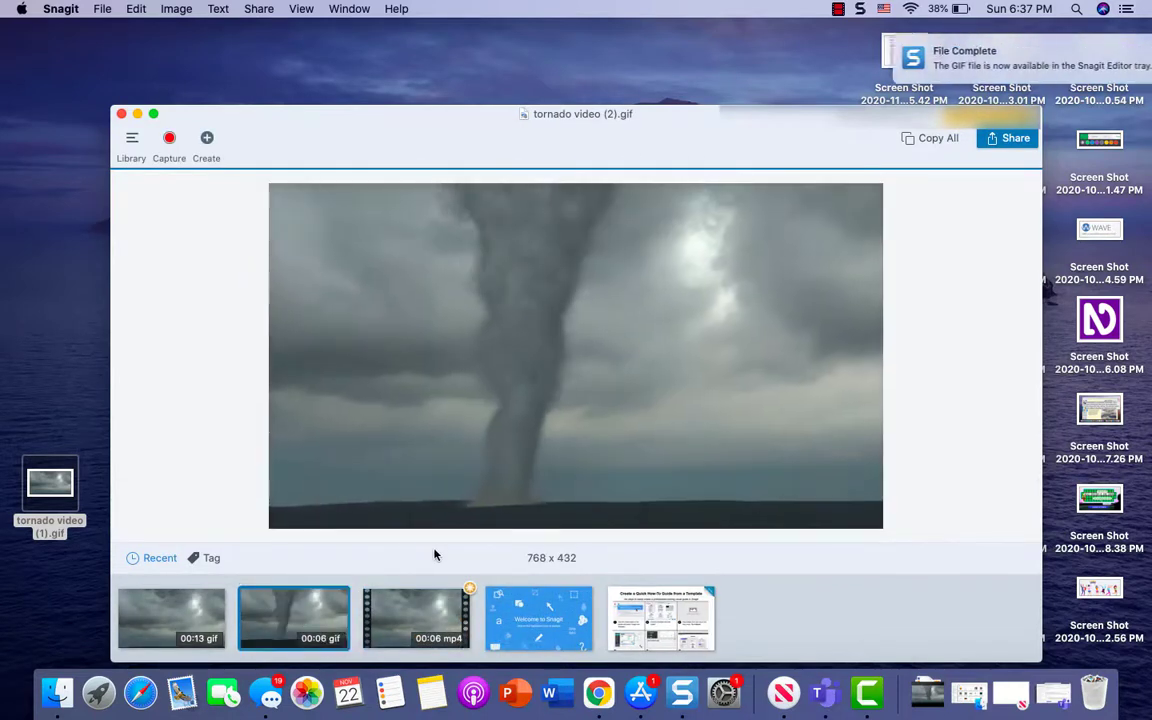
left_click_drag(290, 615, 55, 378)
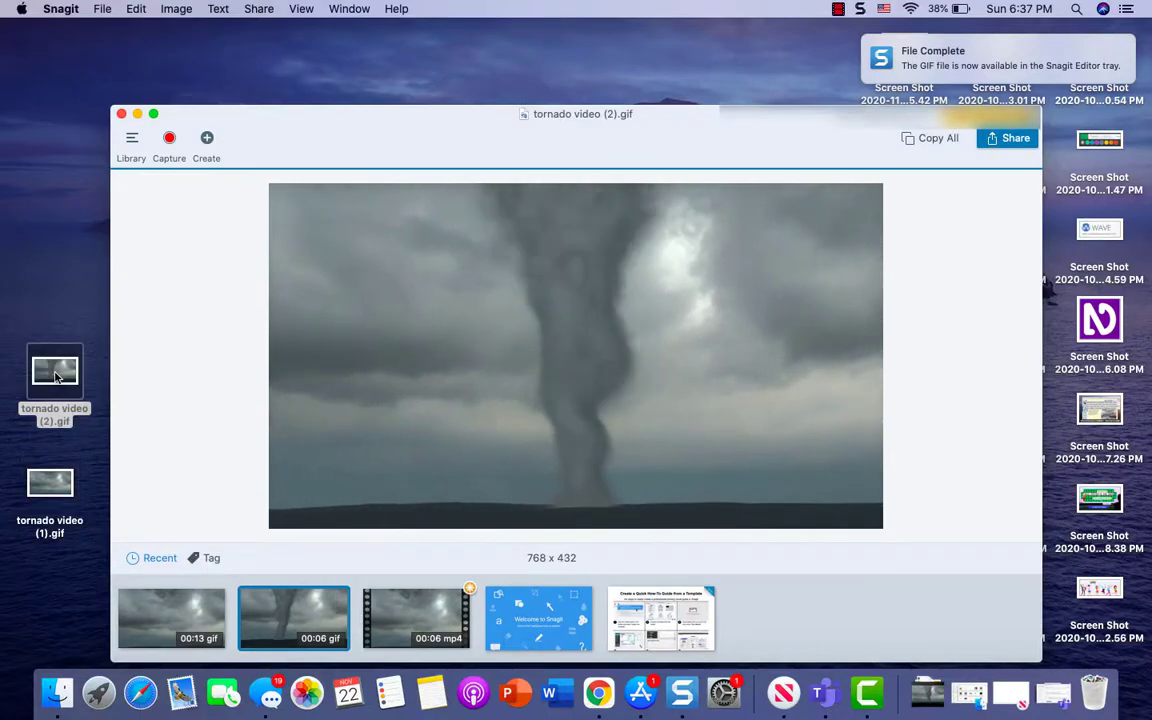
left_click(617, 701)
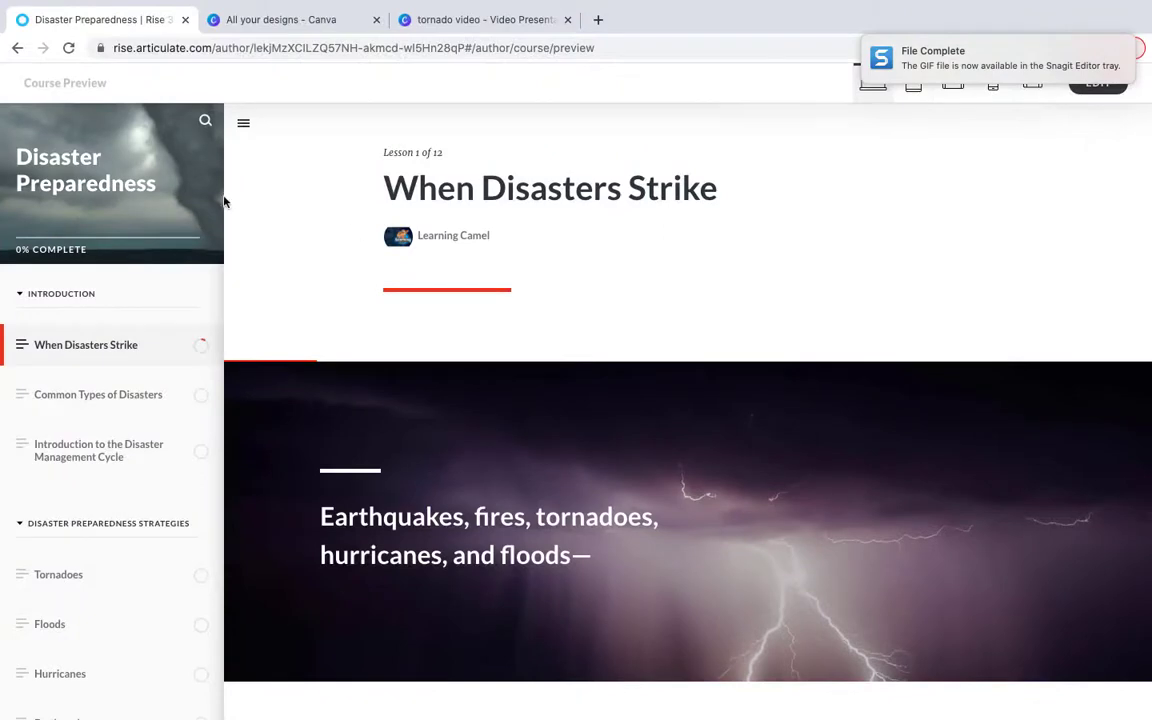
Return to the Rise course settings and delete the tornado video (1).gif cover photo.
left_click(17, 48)
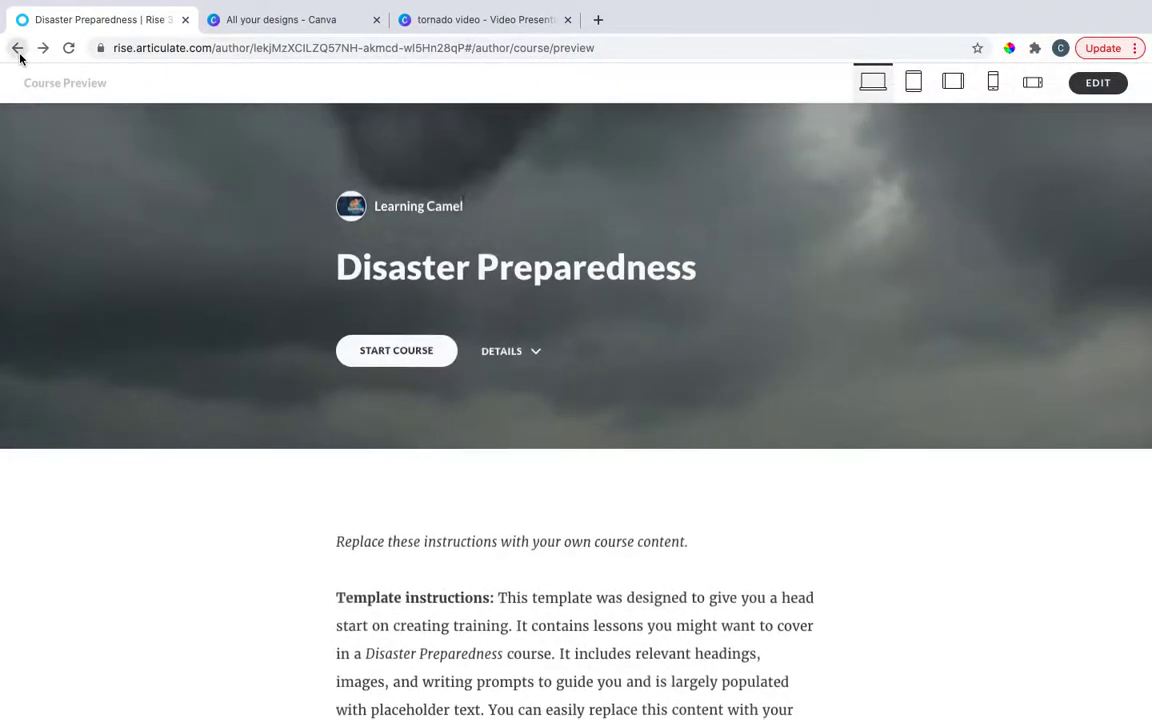
left_click(18, 50)
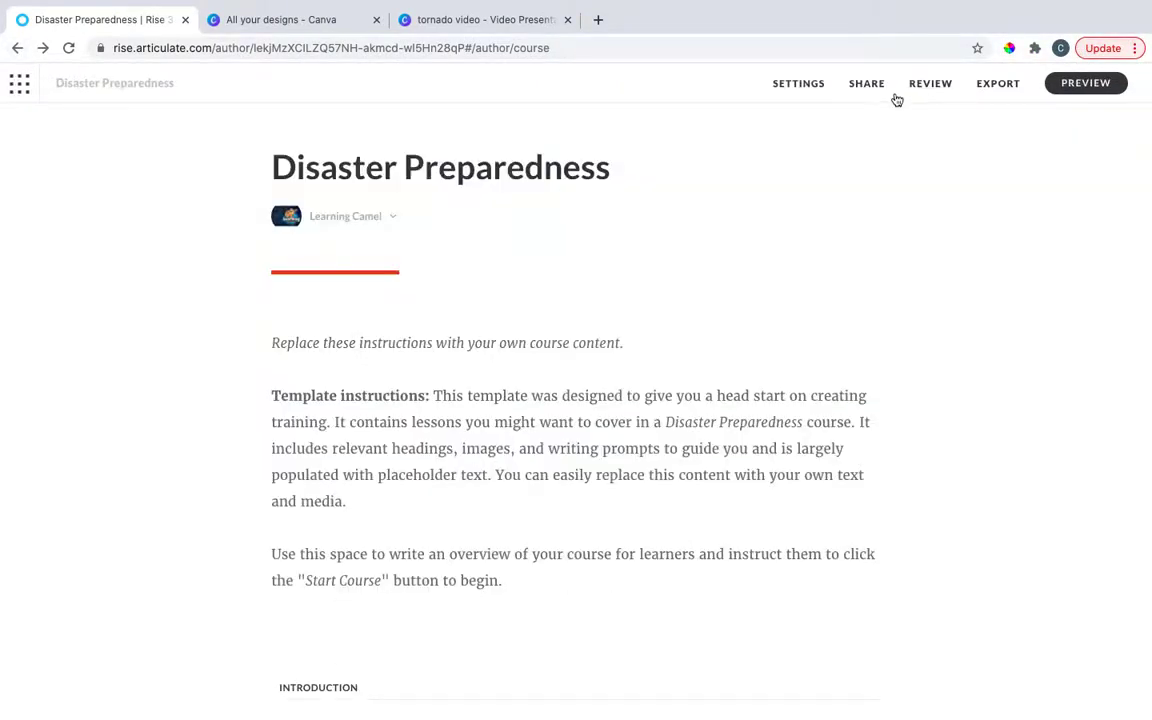
left_click(812, 88)
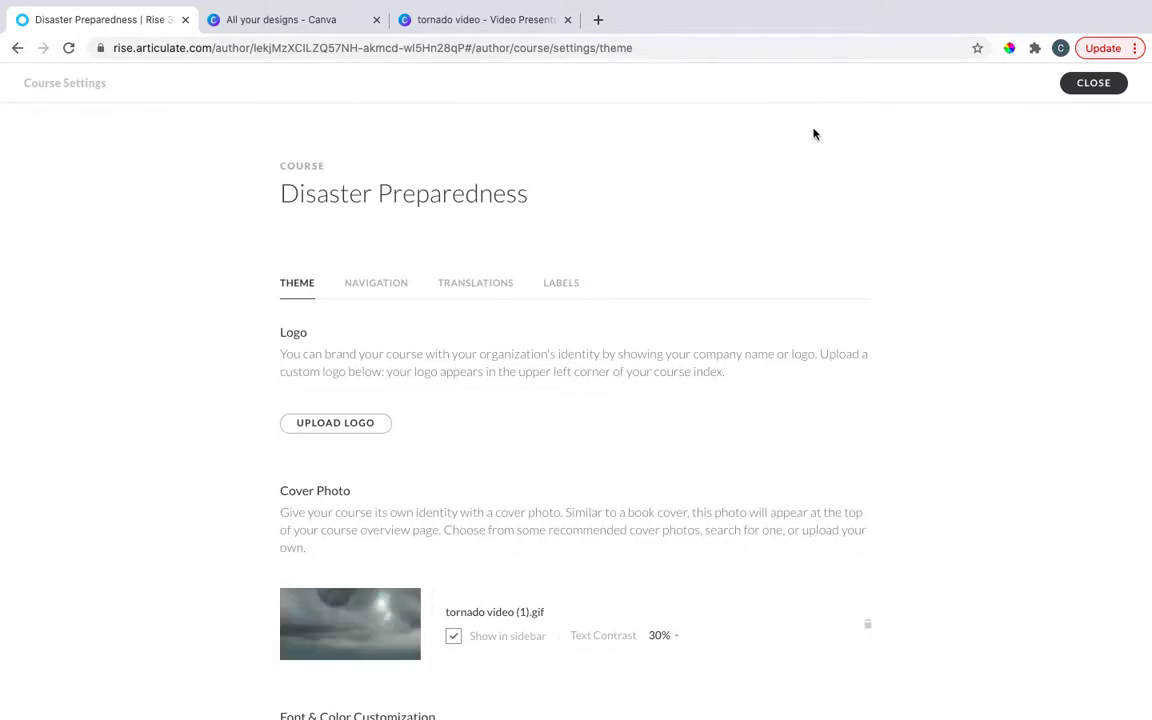
scroll(856, 324, "down", 3)
left_click(867, 506)
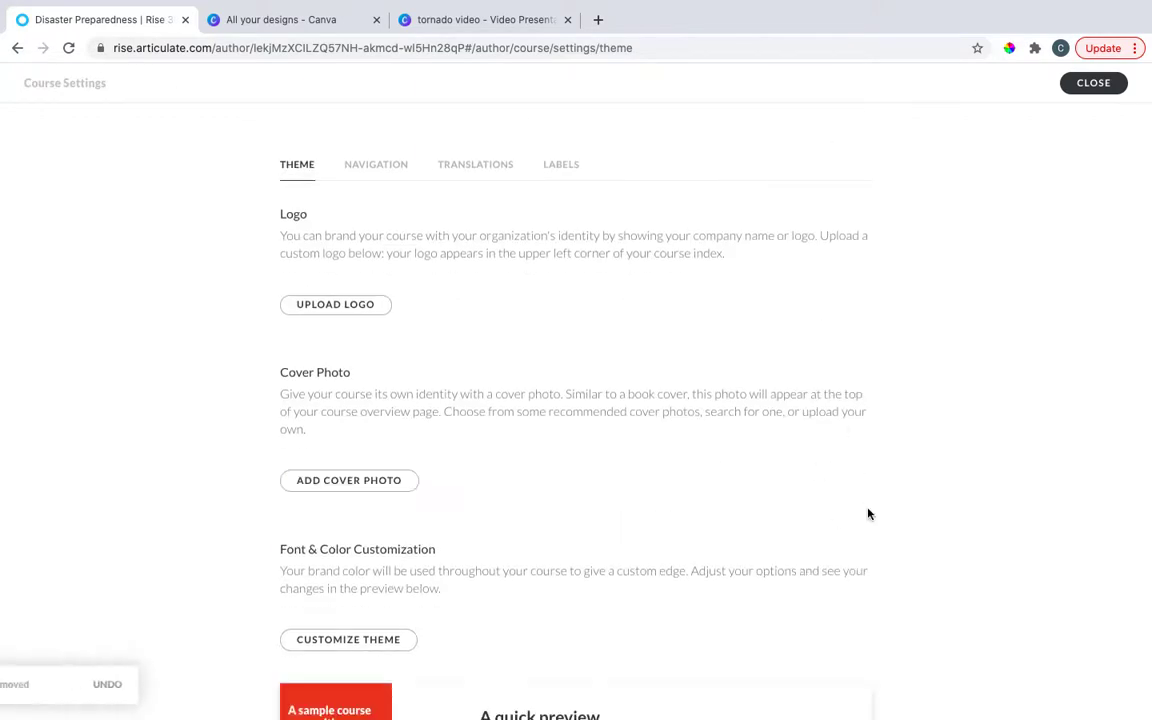
Upload tornado video (2).gif from the computer as the new cover photo.
left_click(363, 480)
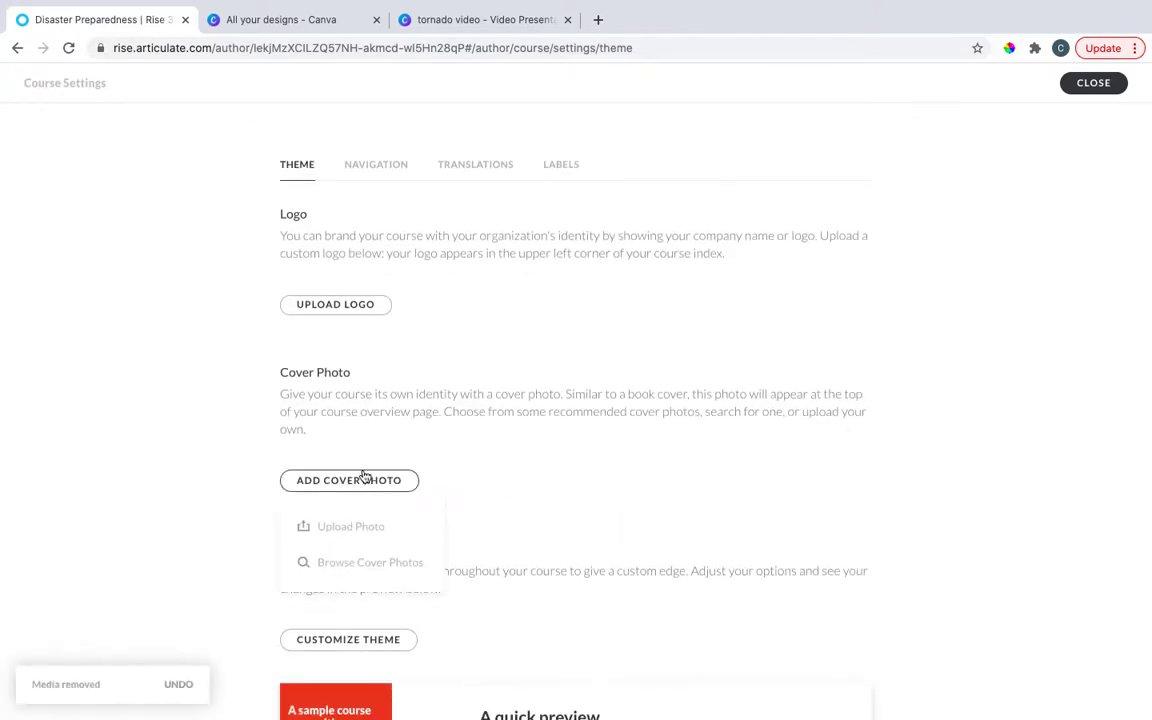
left_click(372, 541)
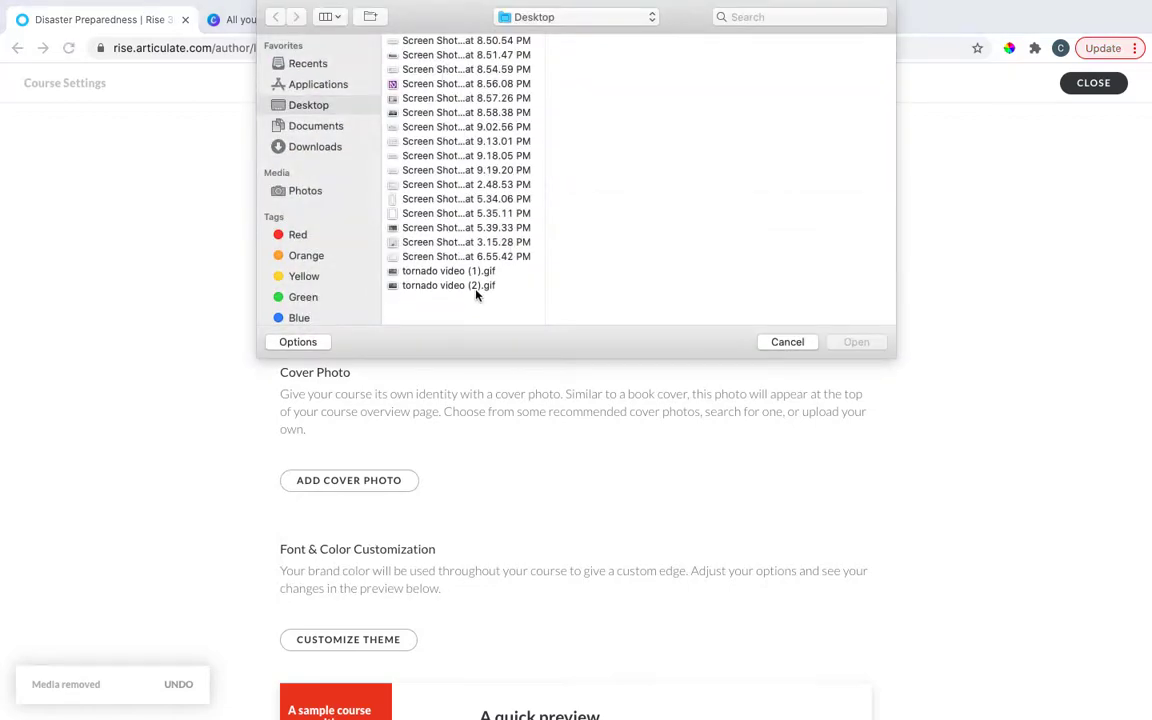
left_click(476, 286)
left_click(856, 341)
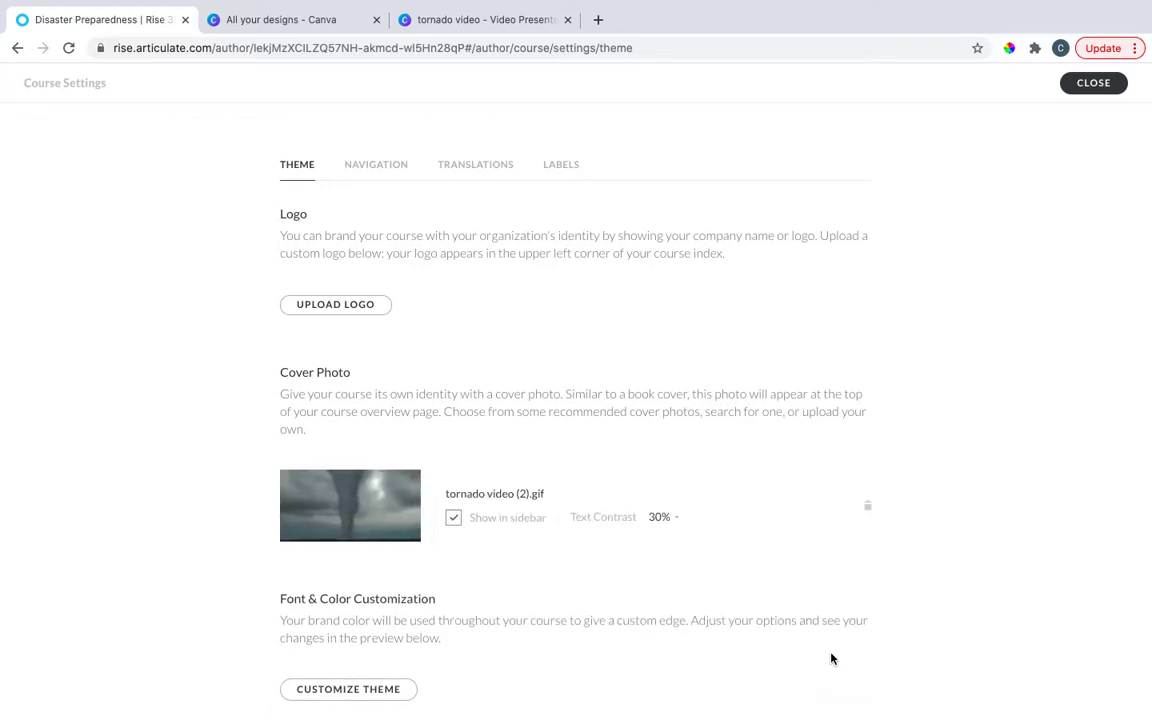
Close the course settings, preview the Disaster Preparedness course as a learner and start it.
scroll(831, 658, "down", 1)
left_click(1091, 87)
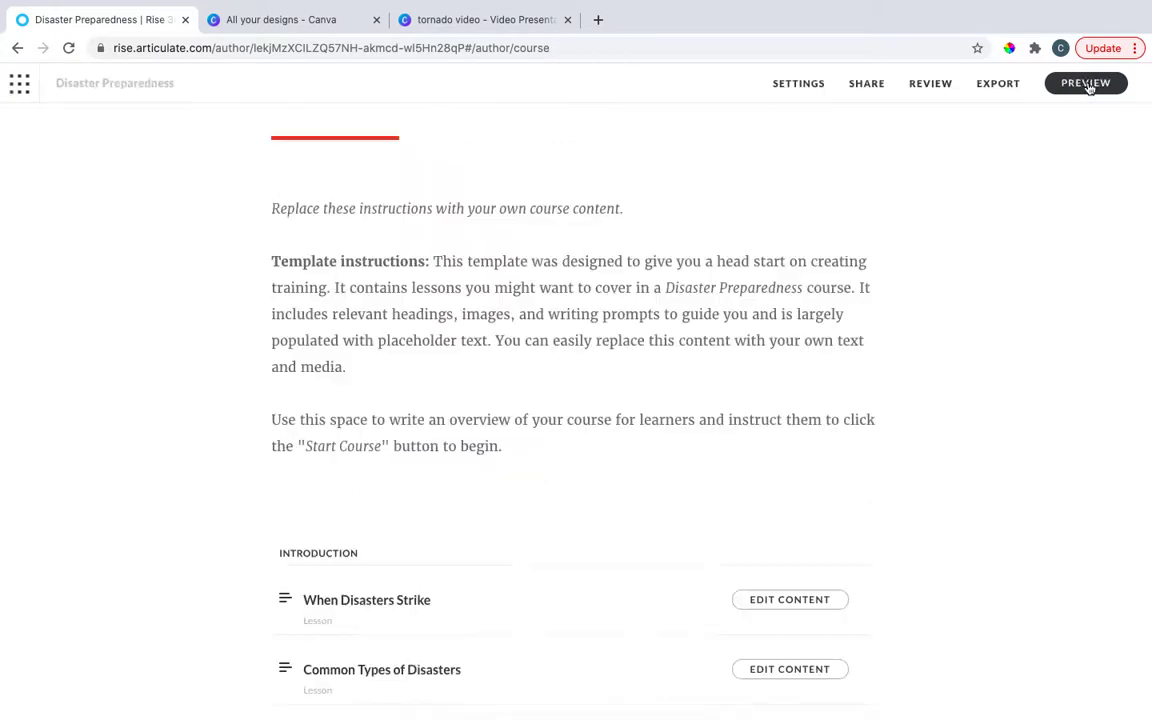
left_click(1088, 85)
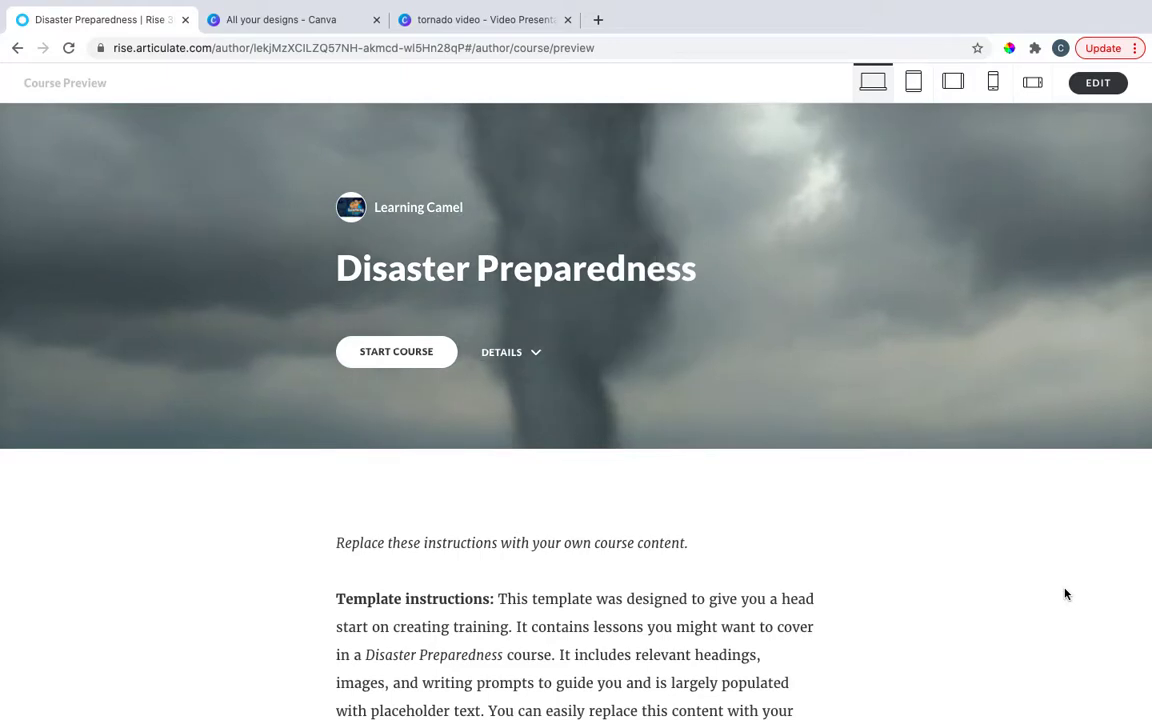
left_click(378, 350)
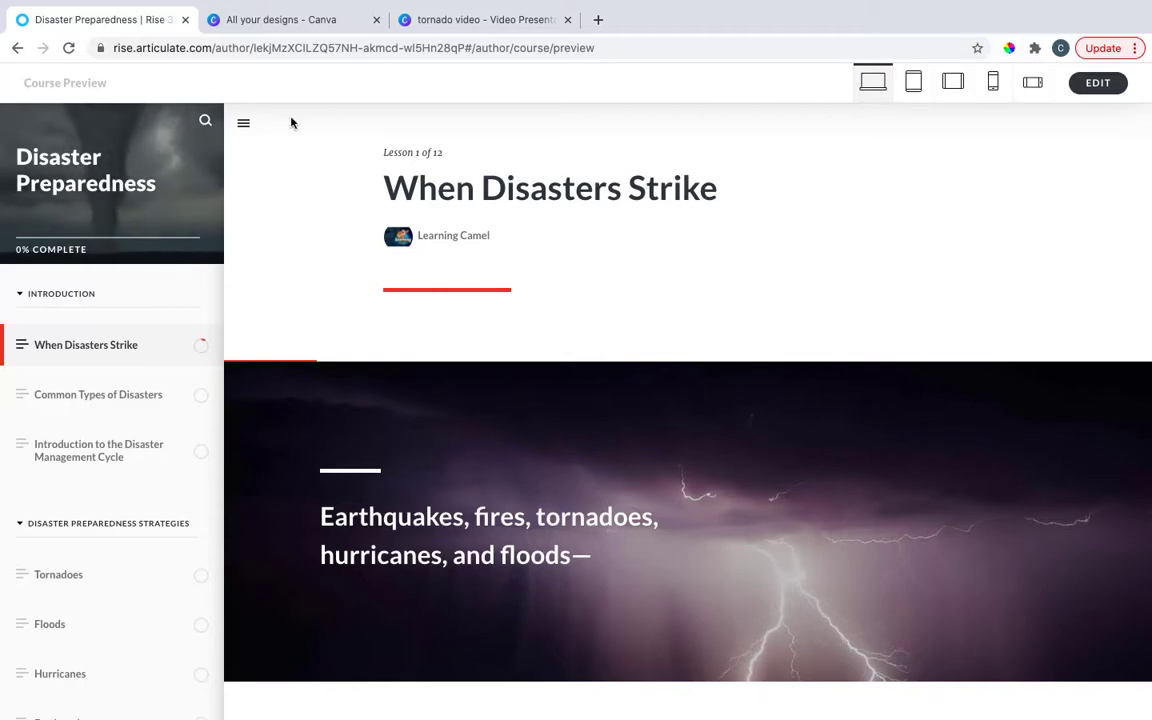
left_click(17, 48)
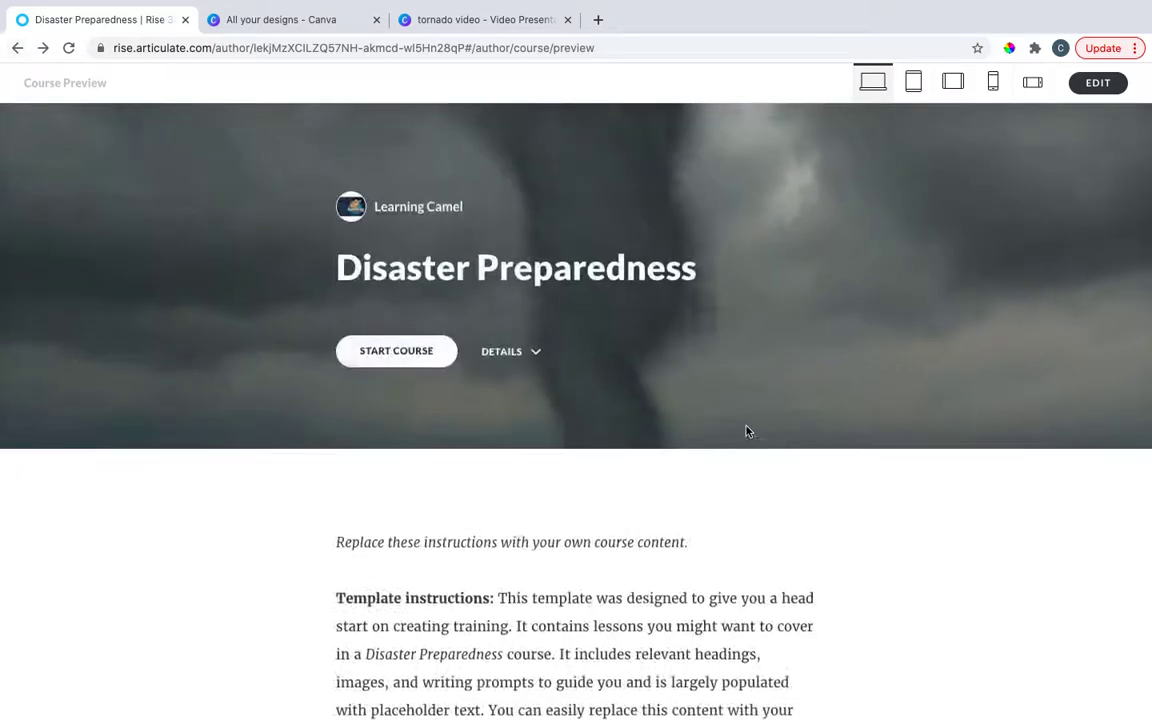